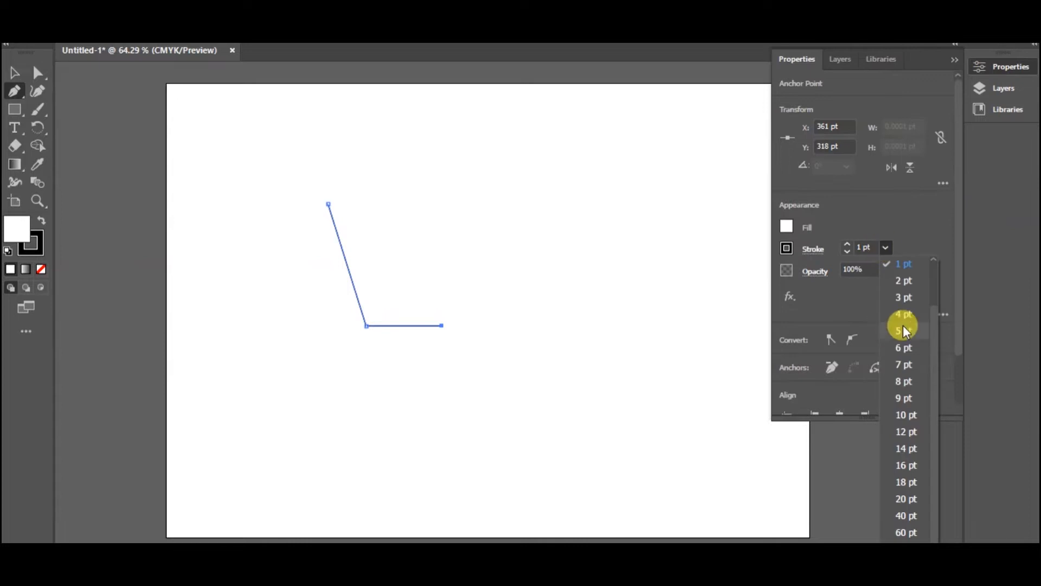
Step: Set the L-shaped path's stroke weight to 12 pt
click(886, 250)
click(906, 376)
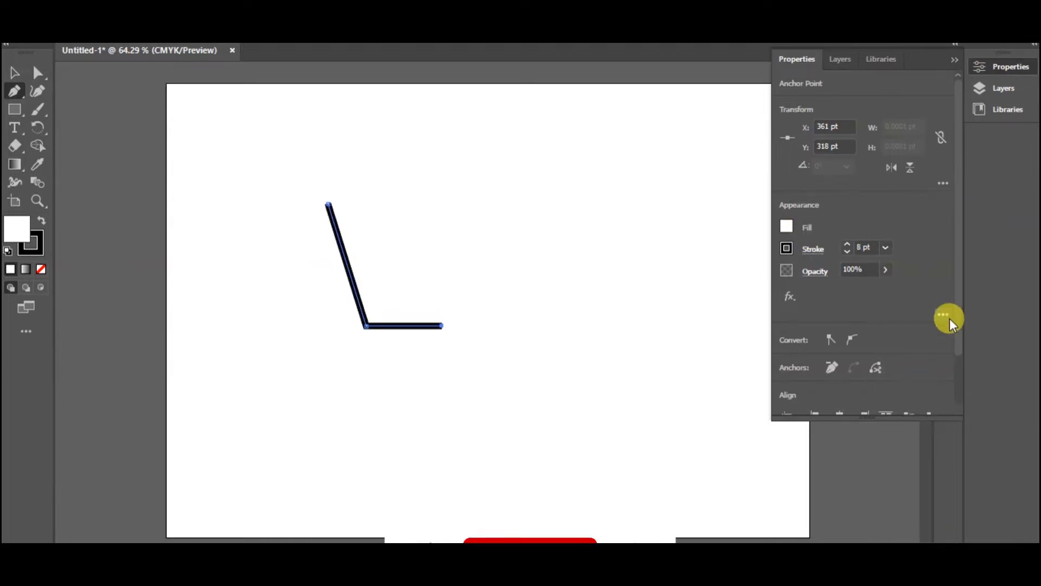
scroll(949, 318, down, 3)
scroll(933, 240, up, 3)
click(884, 248)
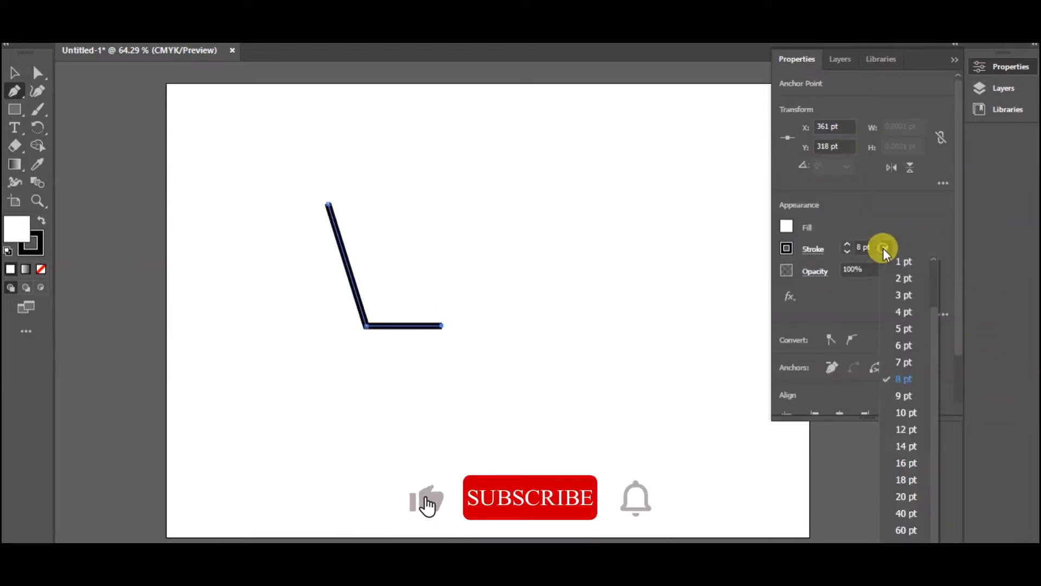
click(904, 429)
Step: Extend the L-shaped path slightly by moving its upper end anchor upward and its lower-right end anchor outward
click(38, 71)
mouse_move(327, 204)
mouse_down()
mouse_move(334, 212)
mouse_move(325, 199)
mouse_up()
click(524, 250)
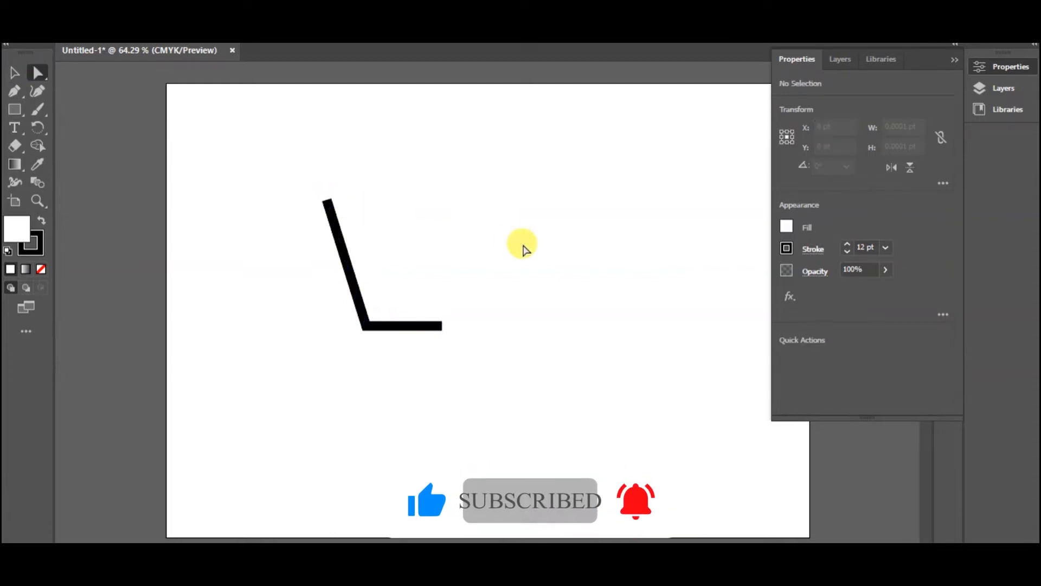
click(344, 221)
scroll(955, 365, down, 3)
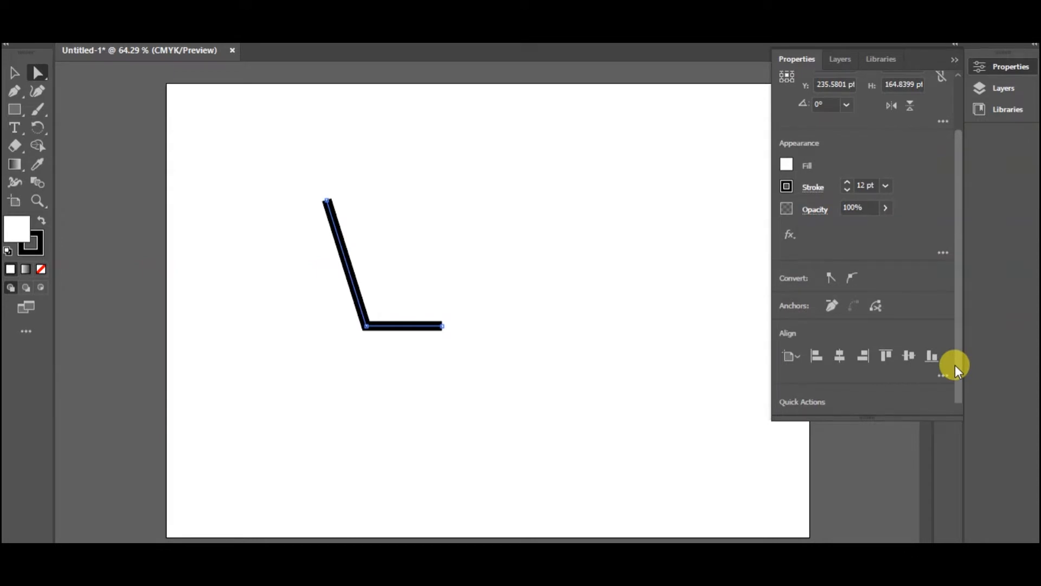
drag(443, 326, 447, 329)
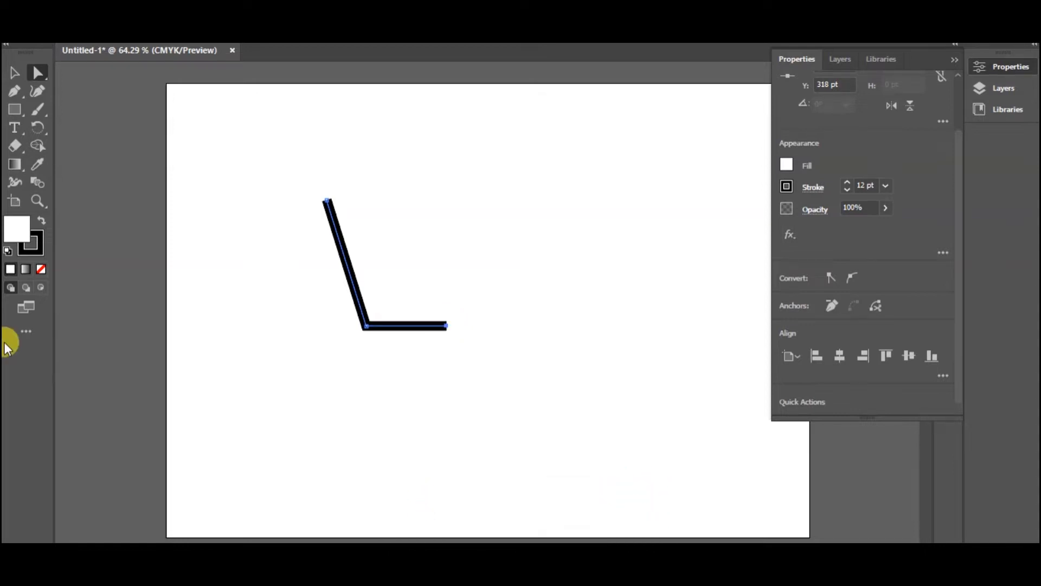
Step: Apply the 15 pt. Round brush to the L-shaped path
click(339, 38)
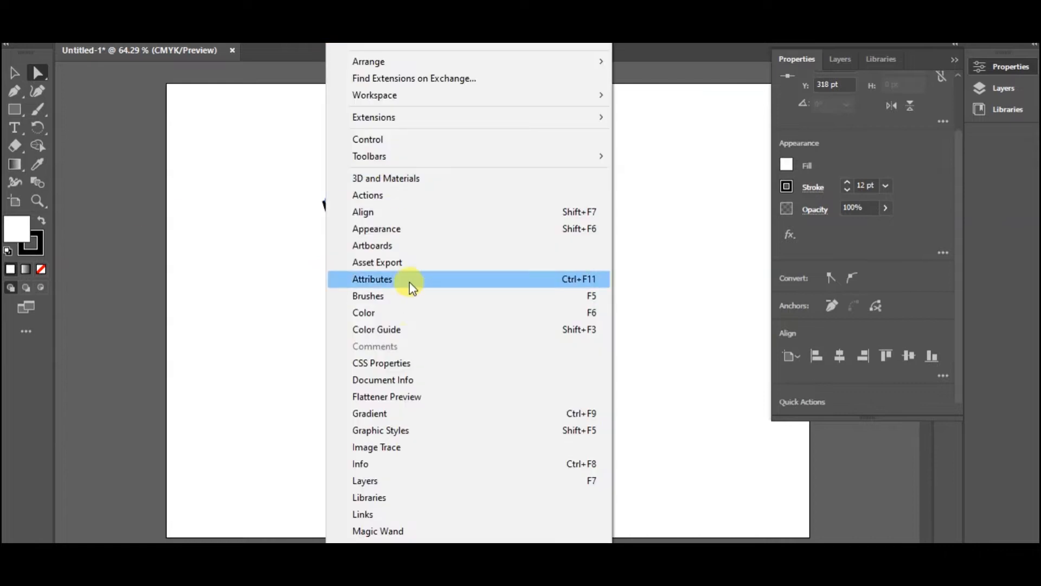
click(410, 296)
click(433, 135)
Step: Set the brushed L-shaped path's stroke weight to 2 pt and close the floating brush library group
click(885, 186)
click(896, 332)
click(885, 185)
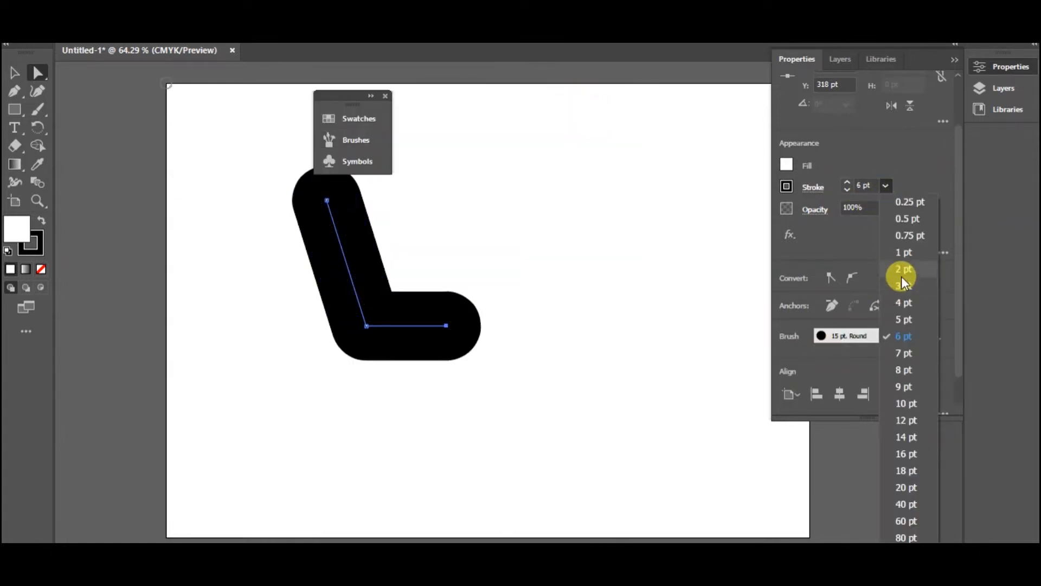
click(902, 274)
click(885, 185)
click(903, 287)
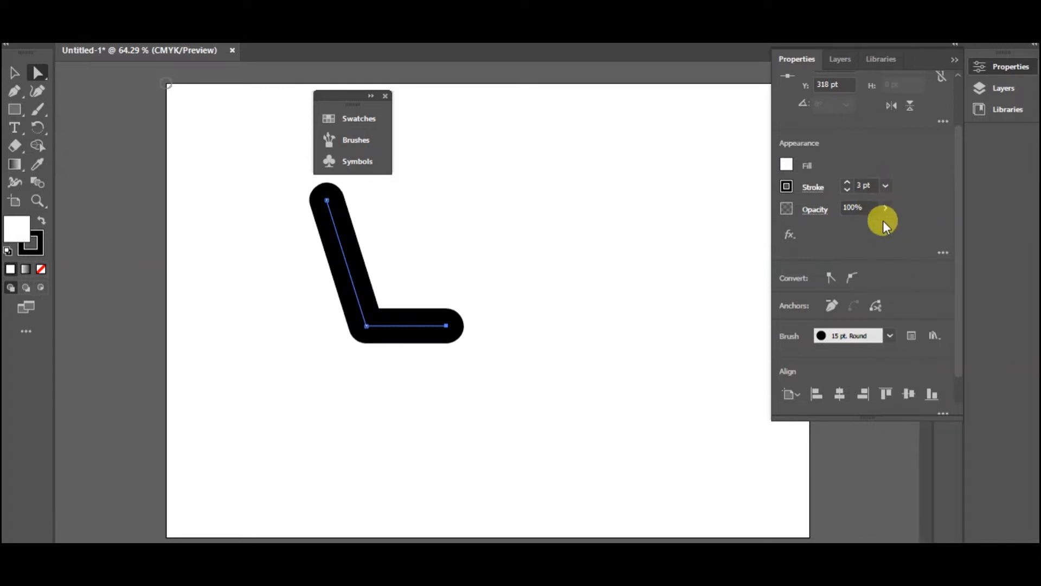
click(885, 185)
click(886, 185)
click(886, 186)
click(907, 265)
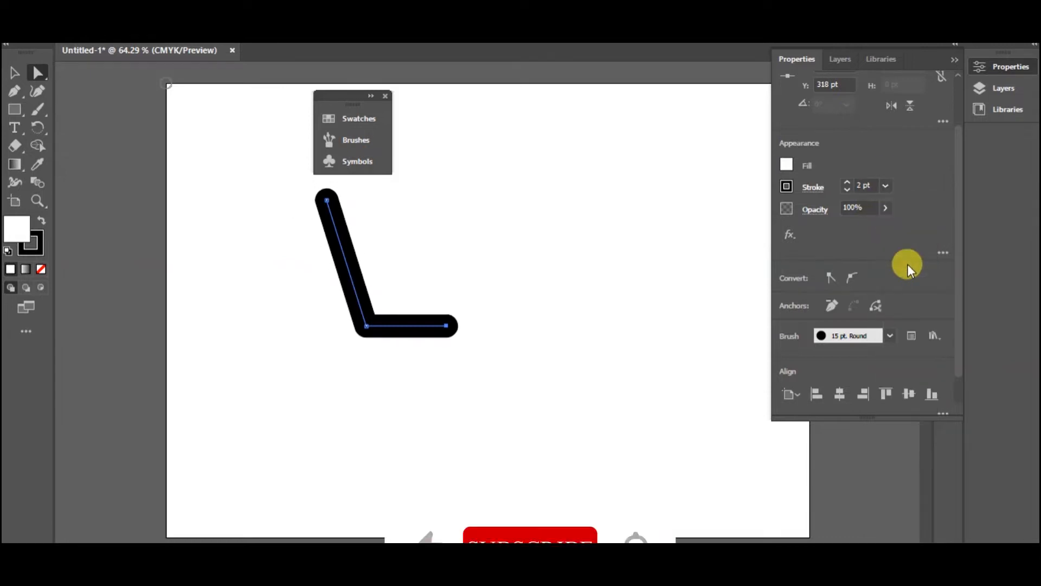
click(385, 96)
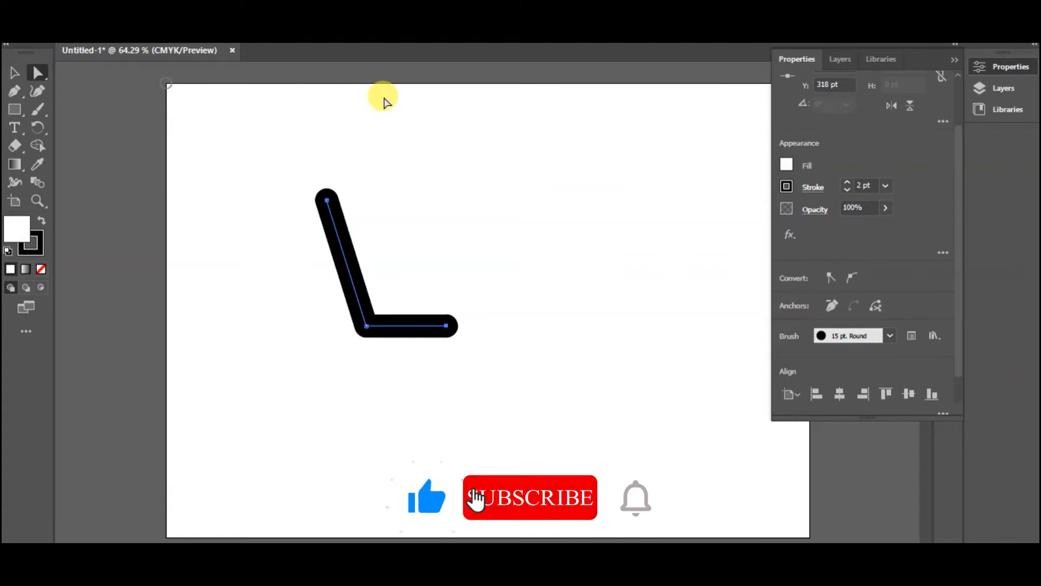
Step: Change the L-shaped path's stroke colour to teal 04B7B7
click(14, 90)
double_click(12, 235)
click(673, 234)
click(35, 251)
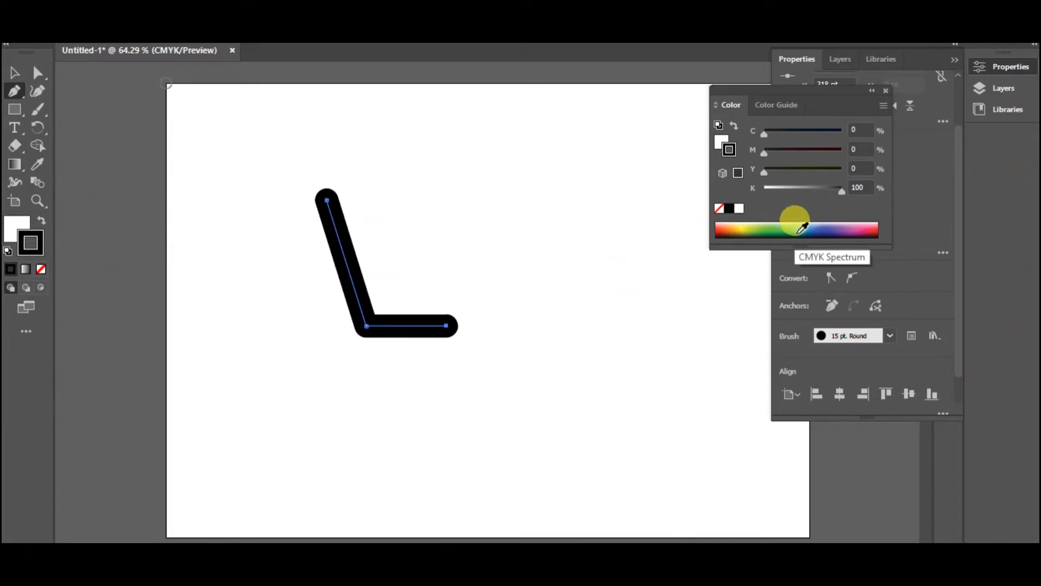
click(795, 231)
double_click(31, 247)
click(508, 255)
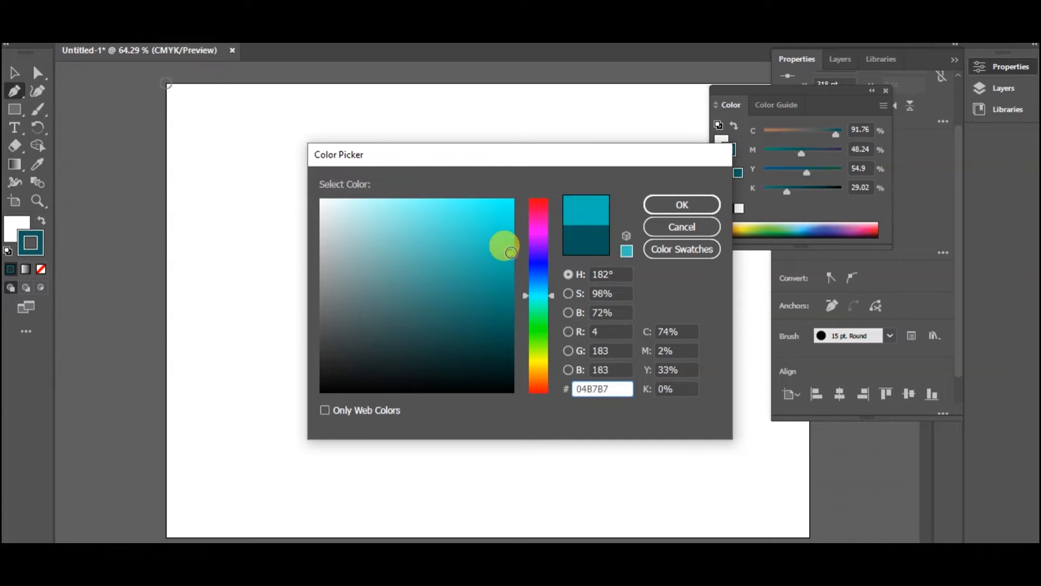
click(682, 205)
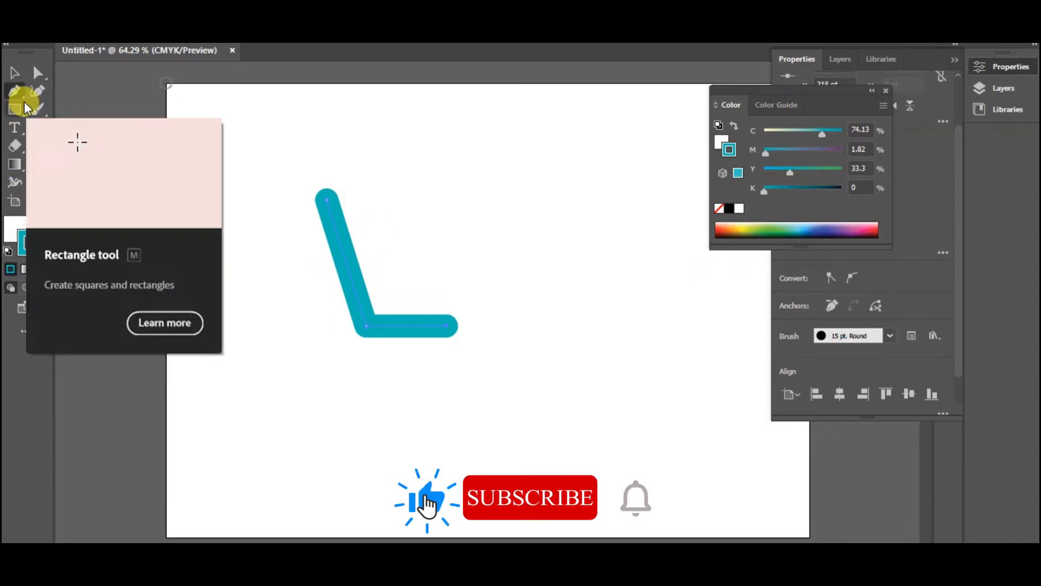
click(340, 242)
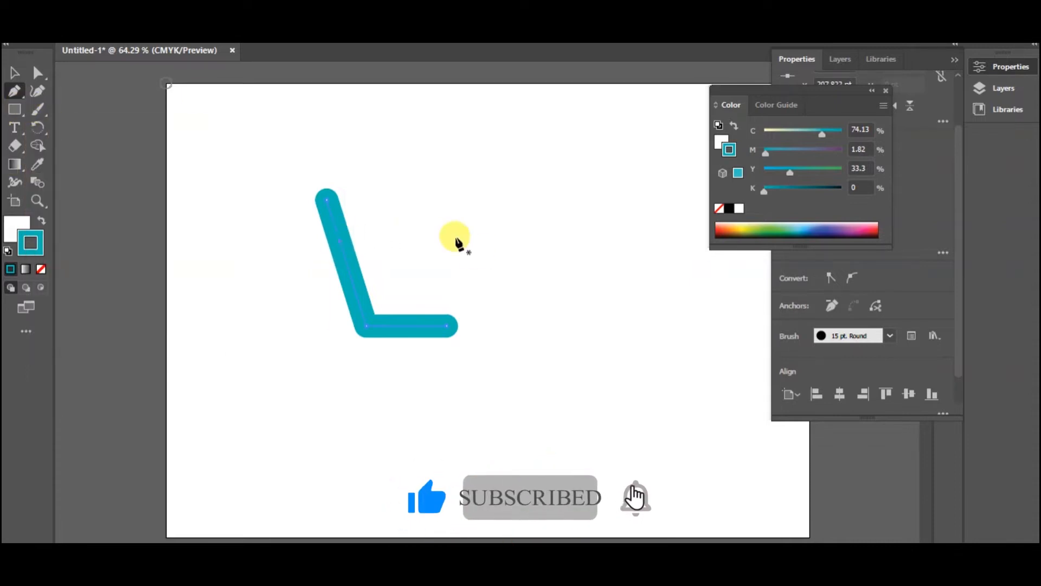
drag(453, 238, 400, 239)
key(ctrl+z)
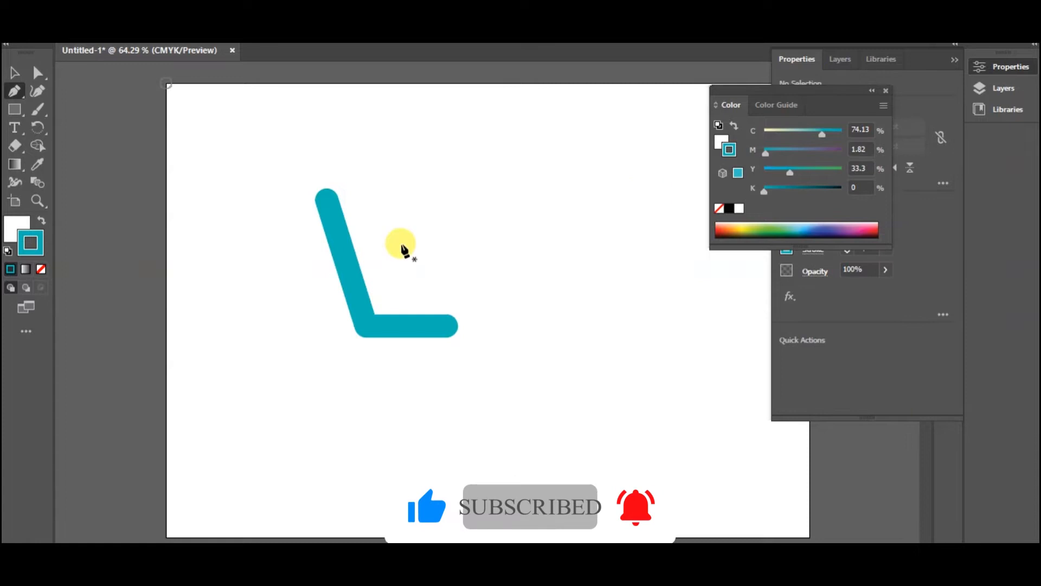
Step: Draw a four-point shape with the Pen tool inside the angle of the teal path, with a horizontal top edge and vertical right side
click(335, 227)
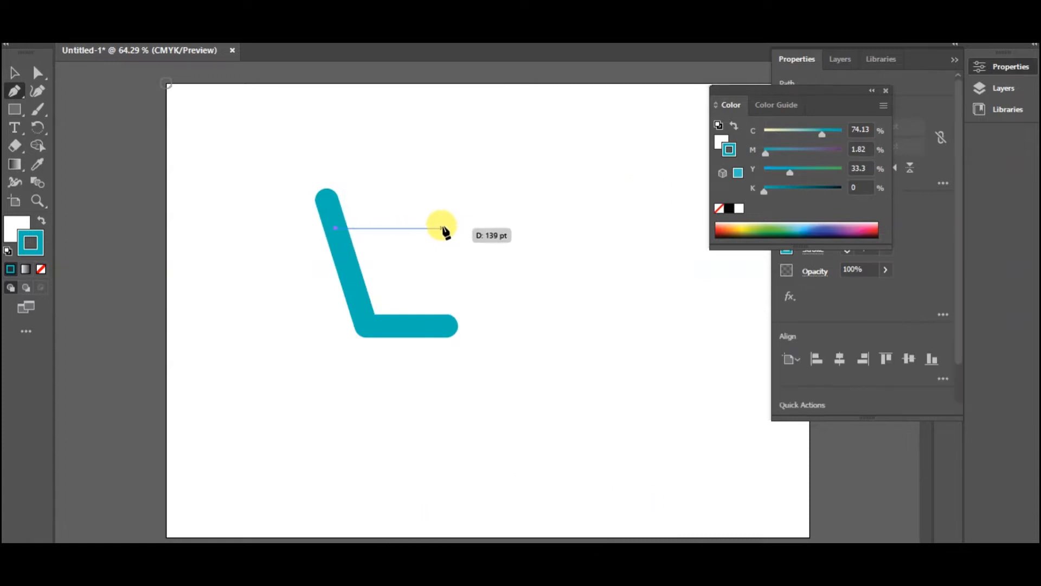
click(443, 228)
click(444, 314)
click(374, 320)
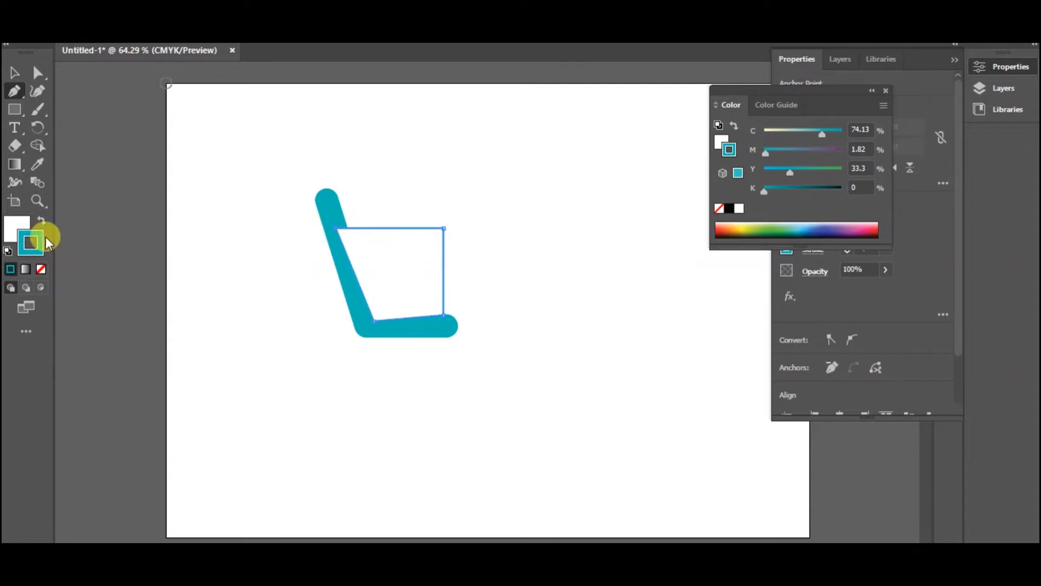
Step: Fill the four-point shape with dark brown by choosing an orange hue and raising its black component to 65%
double_click(27, 228)
mouse_move(541, 376)
mouse_down()
mouse_move(542, 366)
mouse_move(539, 379)
mouse_up()
mouse_move(497, 261)
mouse_down()
mouse_move(502, 317)
mouse_move(502, 246)
mouse_up()
drag(508, 200, 512, 225)
click(682, 204)
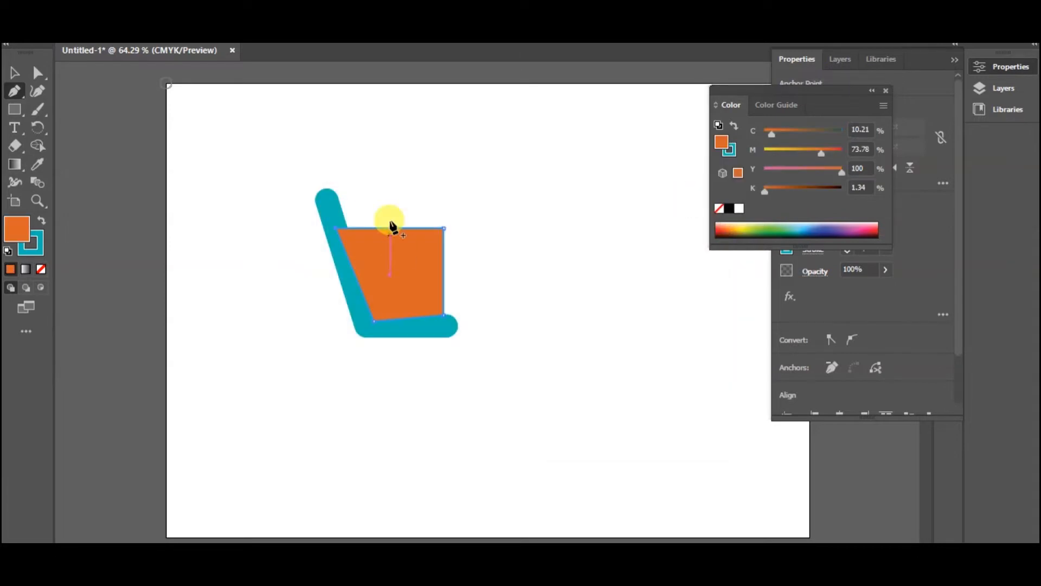
drag(802, 204, 816, 200)
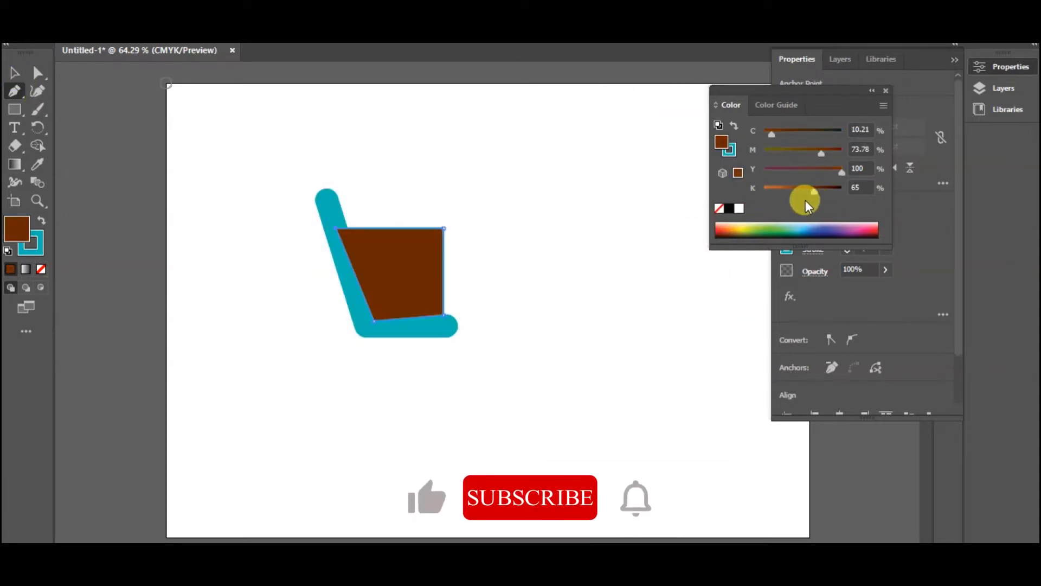
Step: Send the brown shape behind the teal path and set the teal path's fill to none
click(407, 289)
right_click(406, 289)
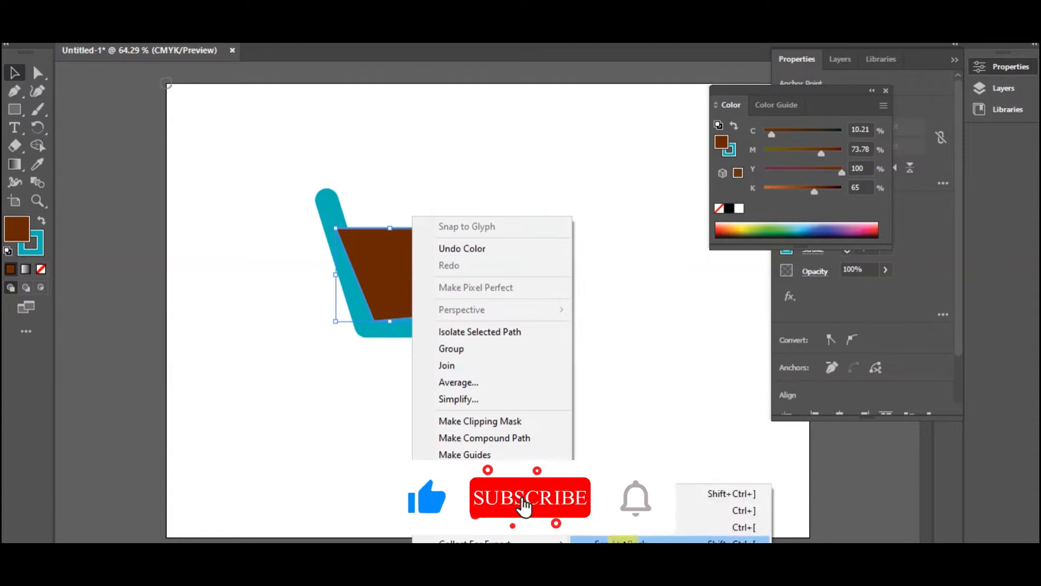
click(721, 493)
click(401, 301)
click(41, 269)
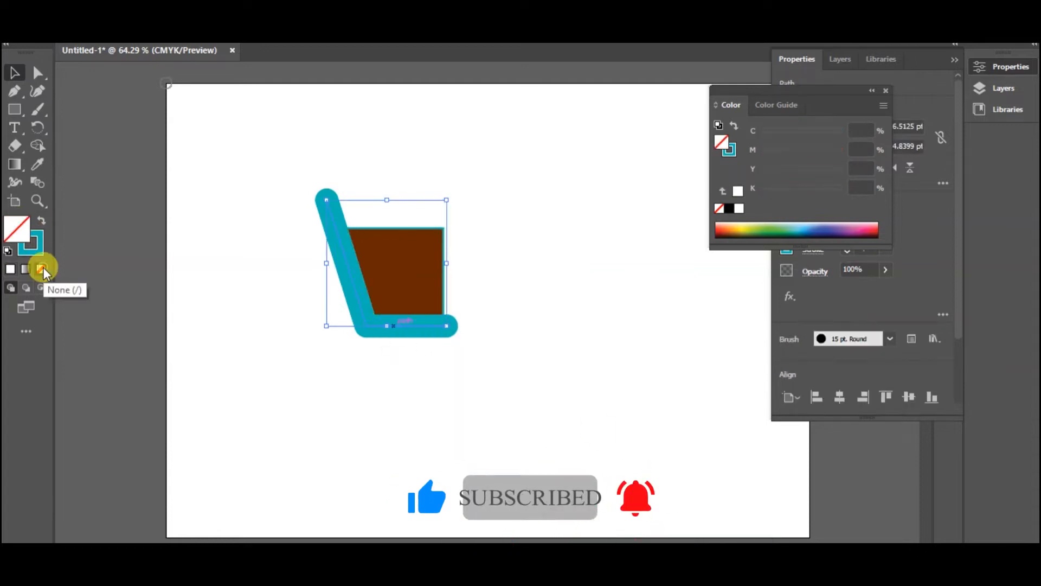
Step: Remove the stroke from the brown shape
click(512, 172)
click(428, 274)
click(34, 247)
click(40, 269)
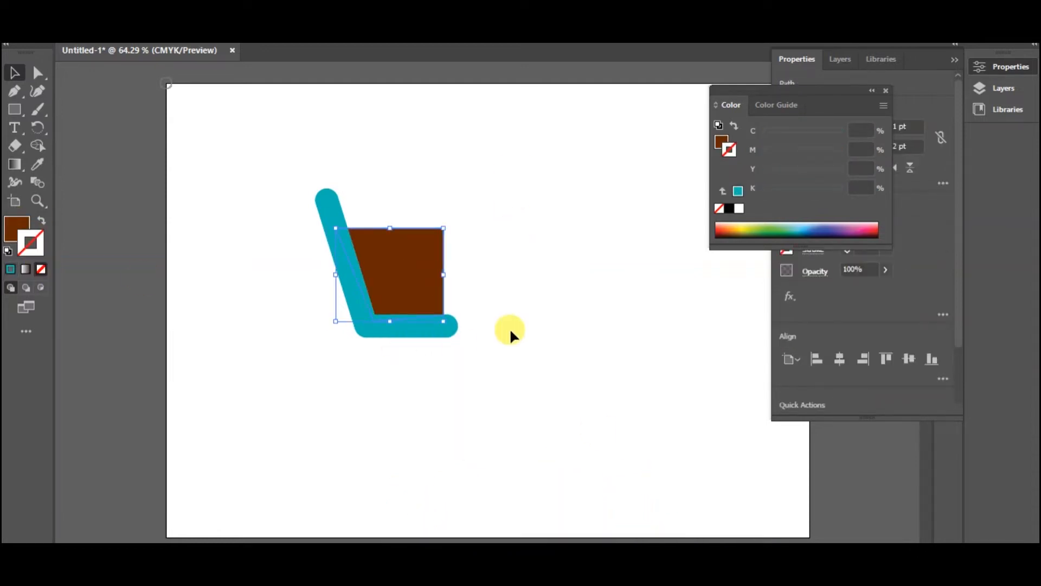
click(522, 325)
Step: Move the brown shape's two right-hand corner anchors so that its right side tapers inward toward the base
click(438, 279)
click(38, 73)
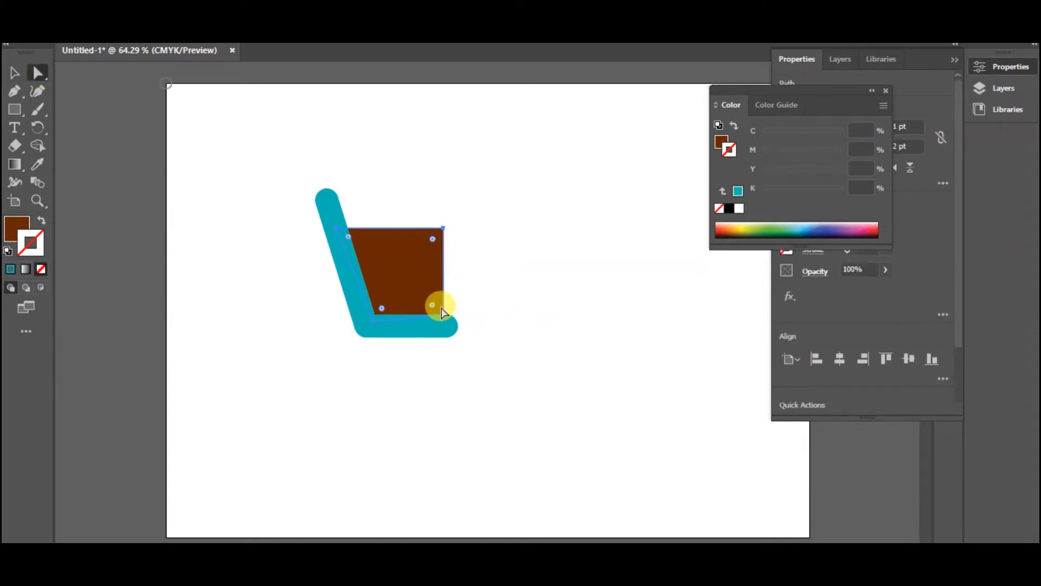
drag(442, 313, 441, 316)
mouse_move(441, 227)
mouse_down()
mouse_move(448, 233)
mouse_move(441, 225)
mouse_up()
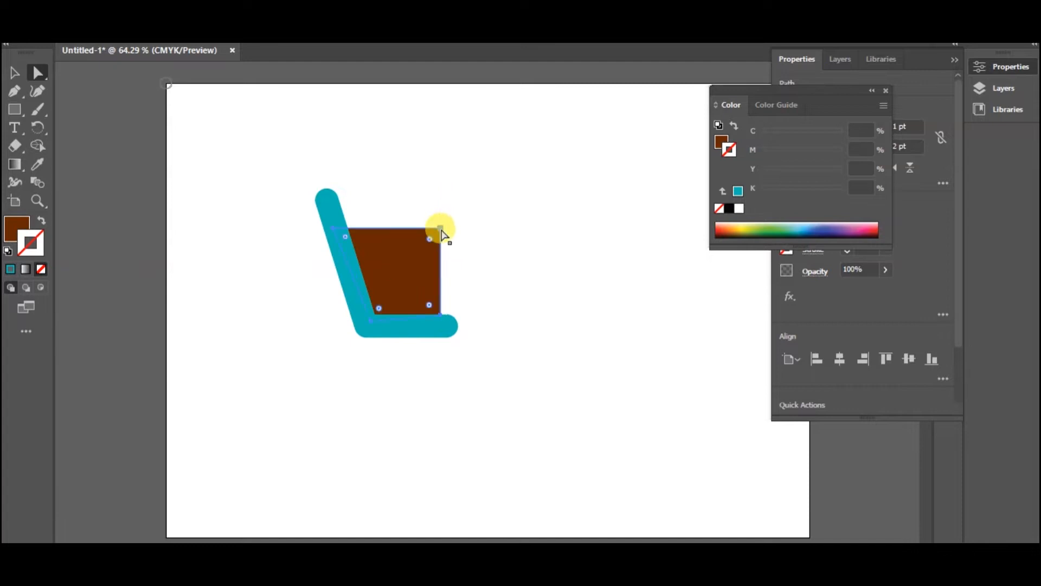
drag(441, 315, 434, 316)
drag(441, 229, 448, 228)
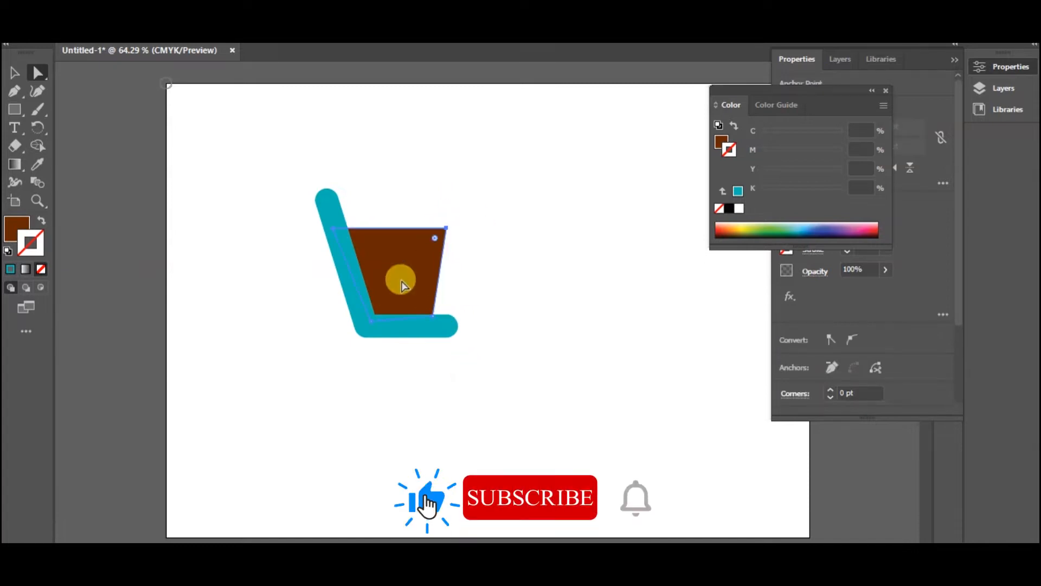
click(15, 91)
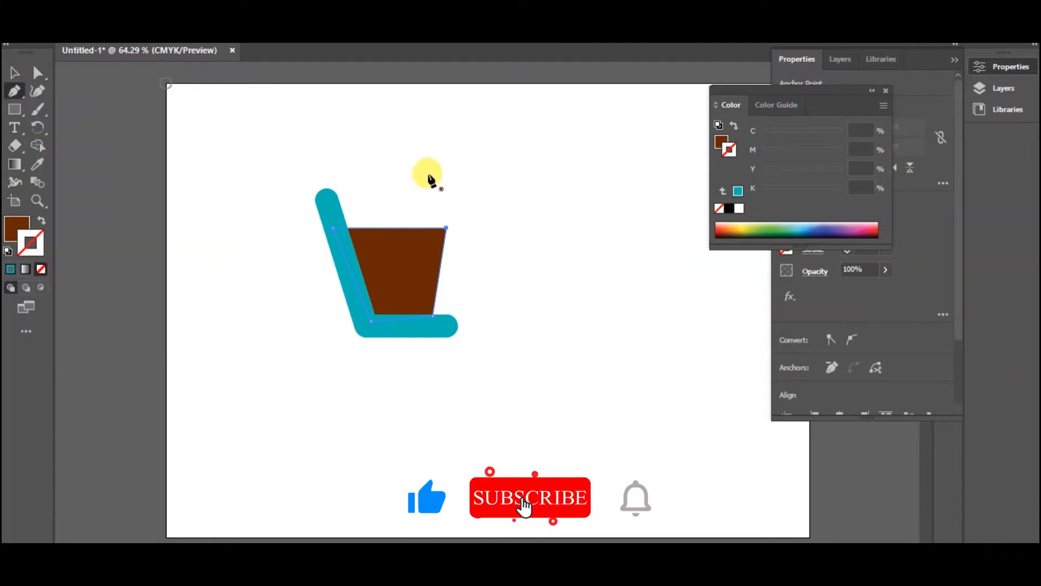
click(561, 238)
click(561, 305)
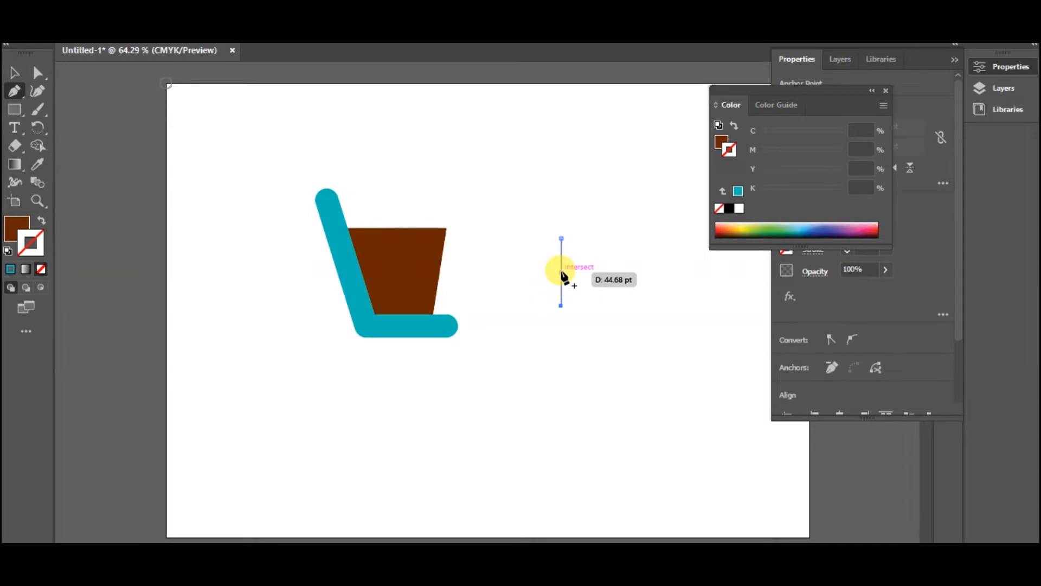
ctrl+click(564, 276)
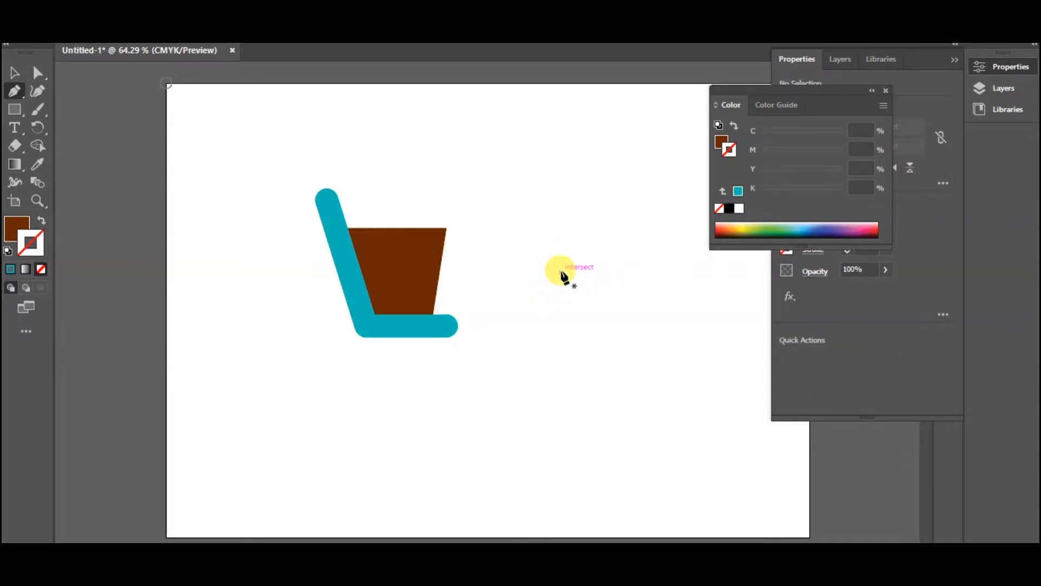
Step: Draw an open cup-handle path with a straight top and curved lower side beside the cup, and swap its fill and stroke
click(525, 248)
click(574, 248)
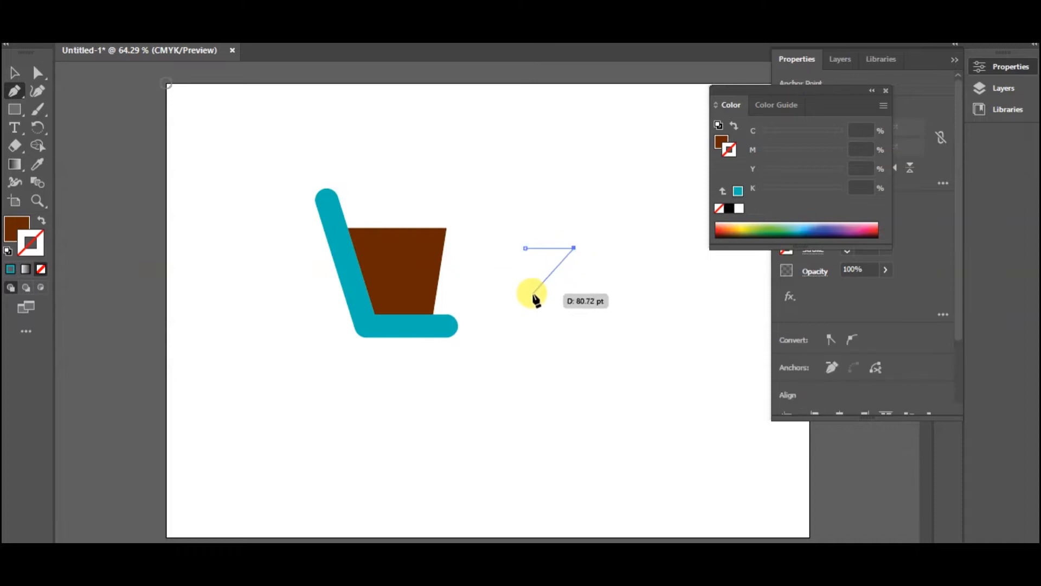
drag(476, 281, 479, 283)
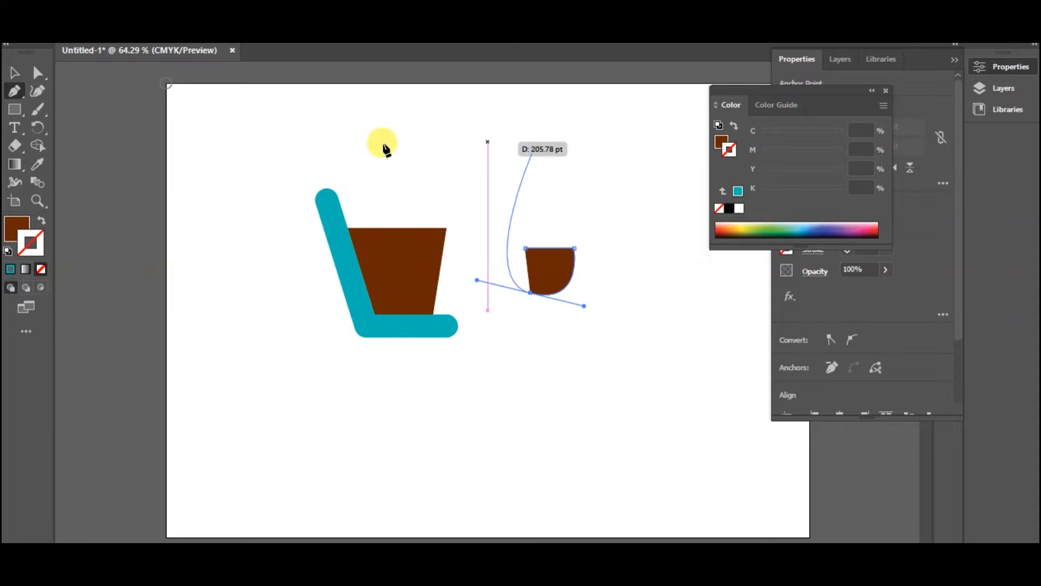
click(45, 220)
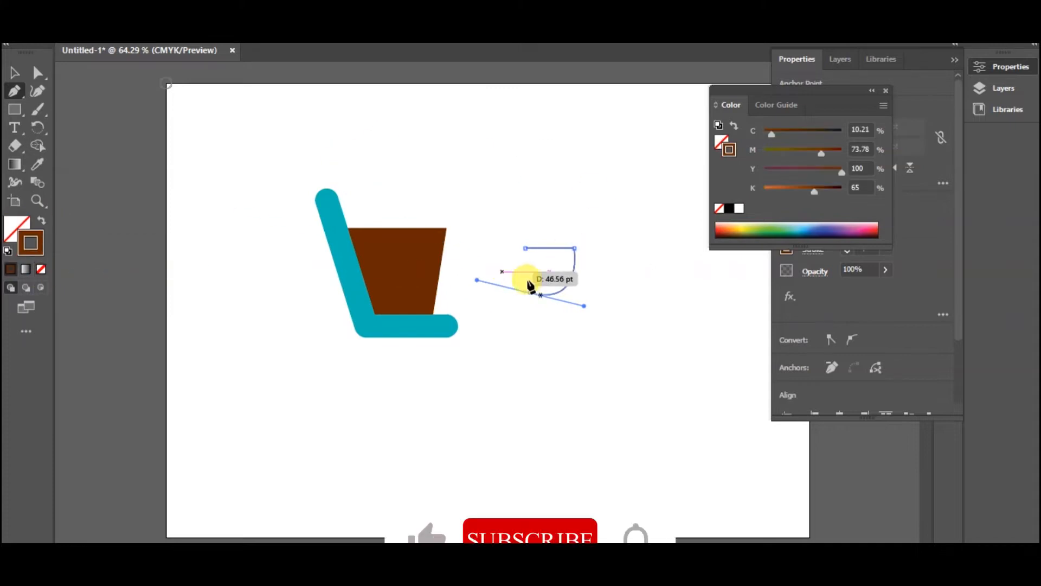
Step: Round the upper-right corner of the cup-handle path
click(37, 72)
click(606, 246)
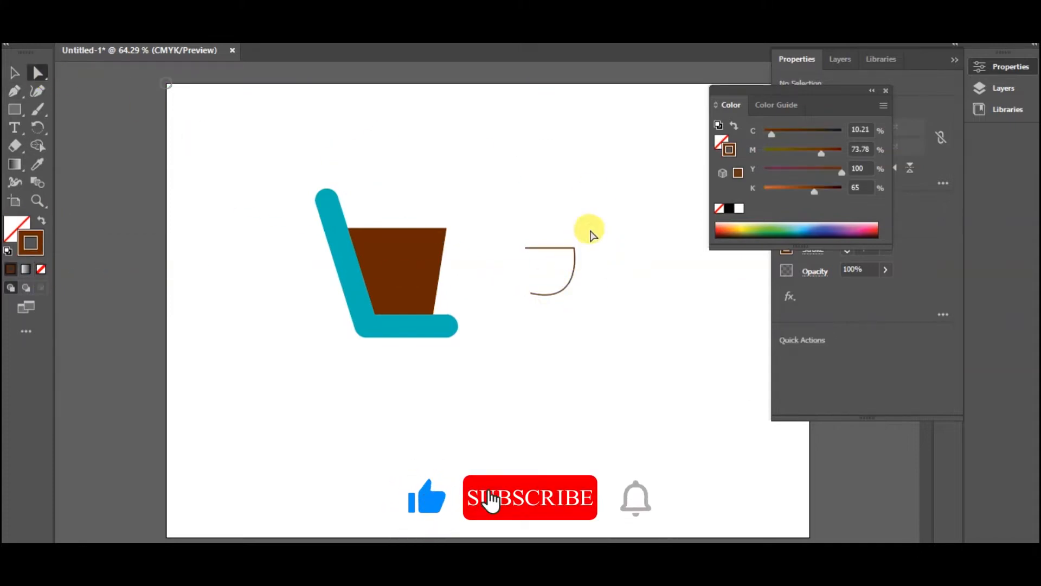
drag(590, 230, 546, 308)
drag(562, 259, 550, 265)
click(595, 289)
Step: Set the cup-handle path's stroke weight to 7 pt
click(557, 290)
click(884, 252)
click(886, 246)
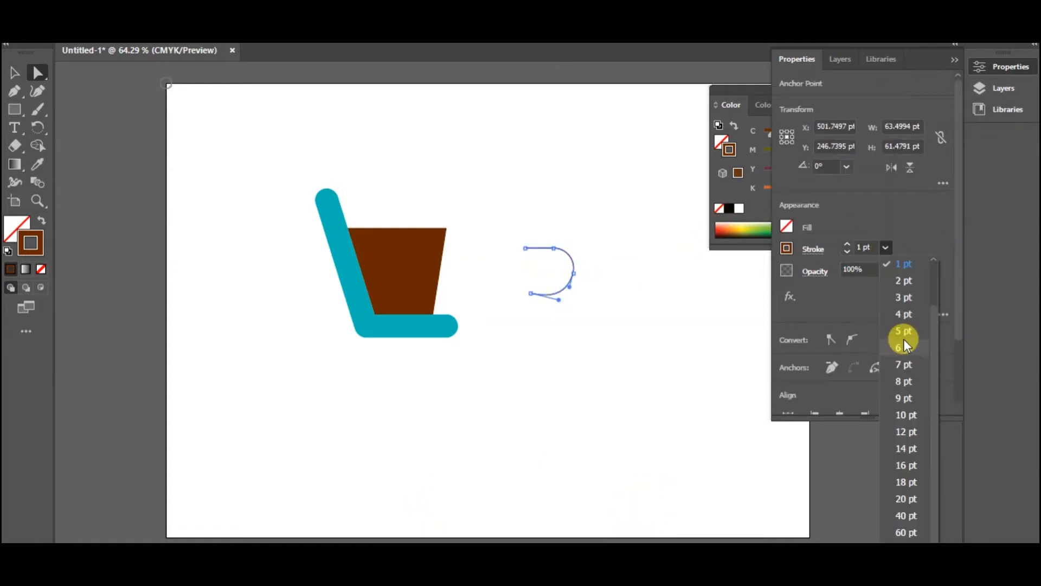
click(903, 339)
click(883, 248)
click(906, 357)
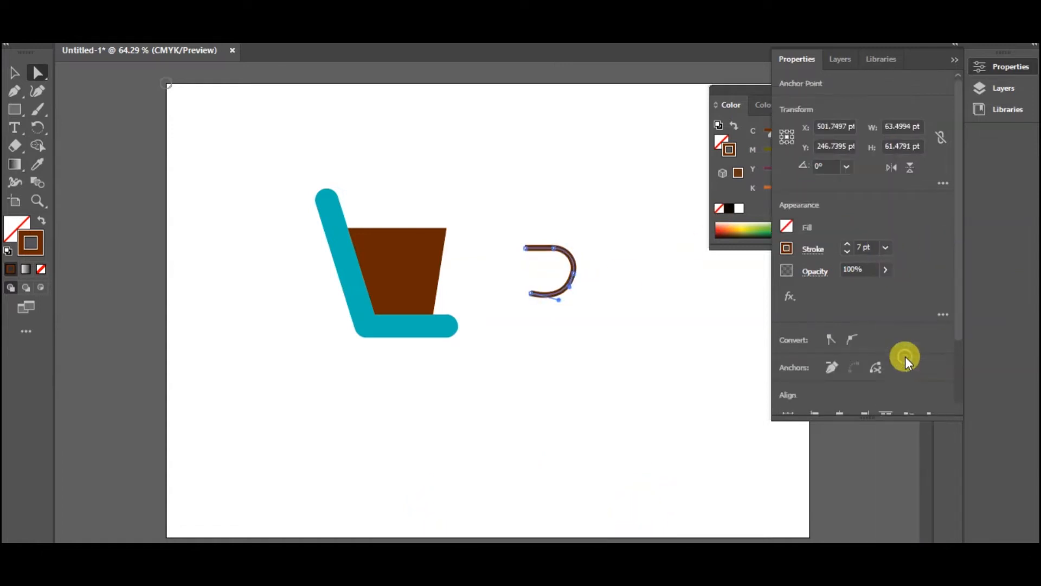
Step: Apply the 15 pt. Round brush to the cup-handle path
click(746, 86)
click(339, 36)
click(411, 306)
click(435, 143)
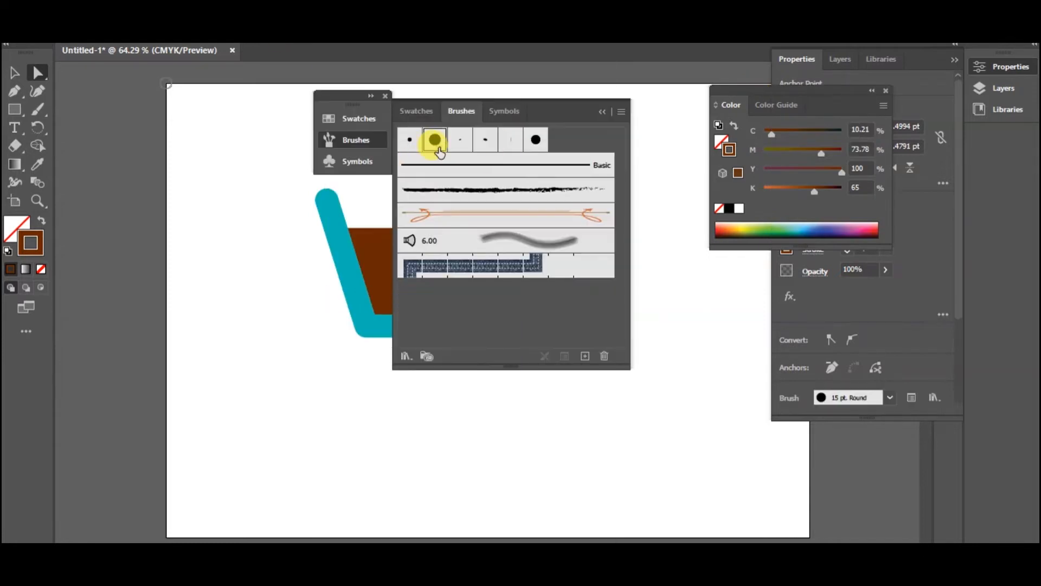
Step: Move the cup and its handle together toward the upper-left area of the artboard
click(598, 119)
click(14, 72)
click(529, 388)
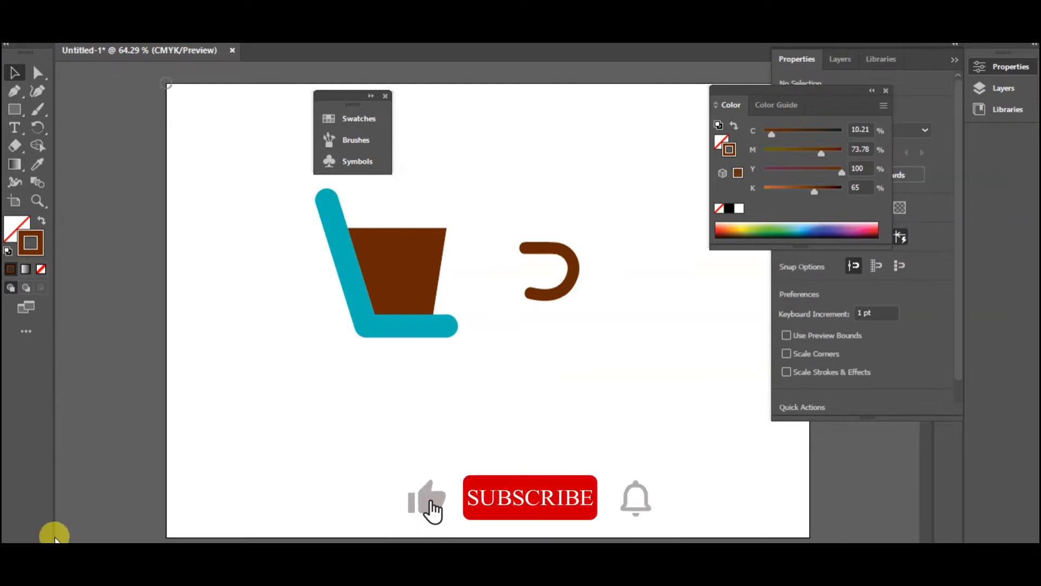
click(385, 95)
mouse_move(278, 180)
mouse_down()
mouse_move(550, 297)
mouse_move(515, 196)
mouse_up()
click(516, 298)
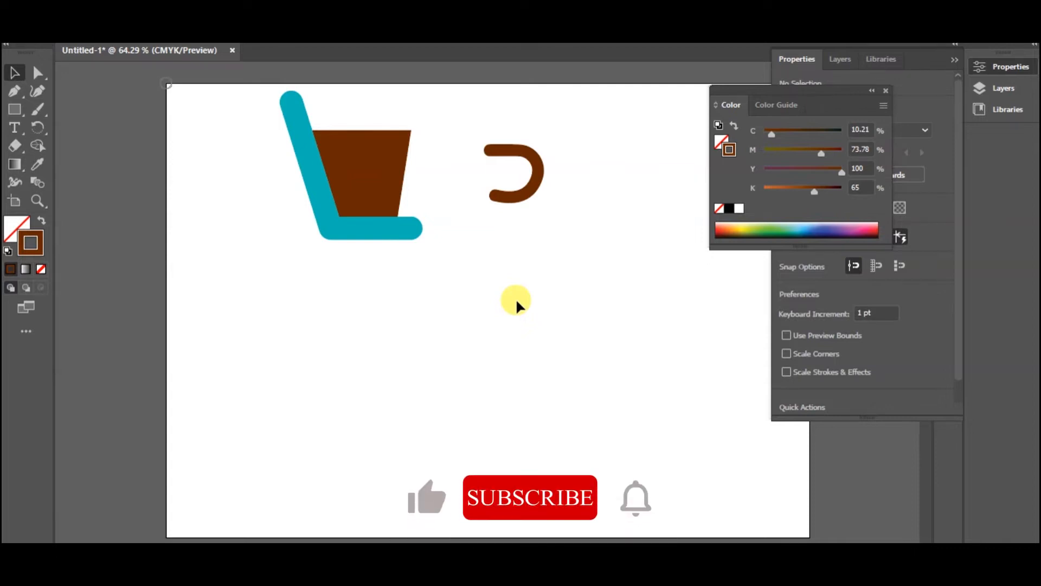
Step: Draw a black-filled oval eye below the cup and place a copy level with it on its right
drag(15, 110, 81, 123)
drag(306, 324, 343, 366)
click(12, 223)
click(729, 208)
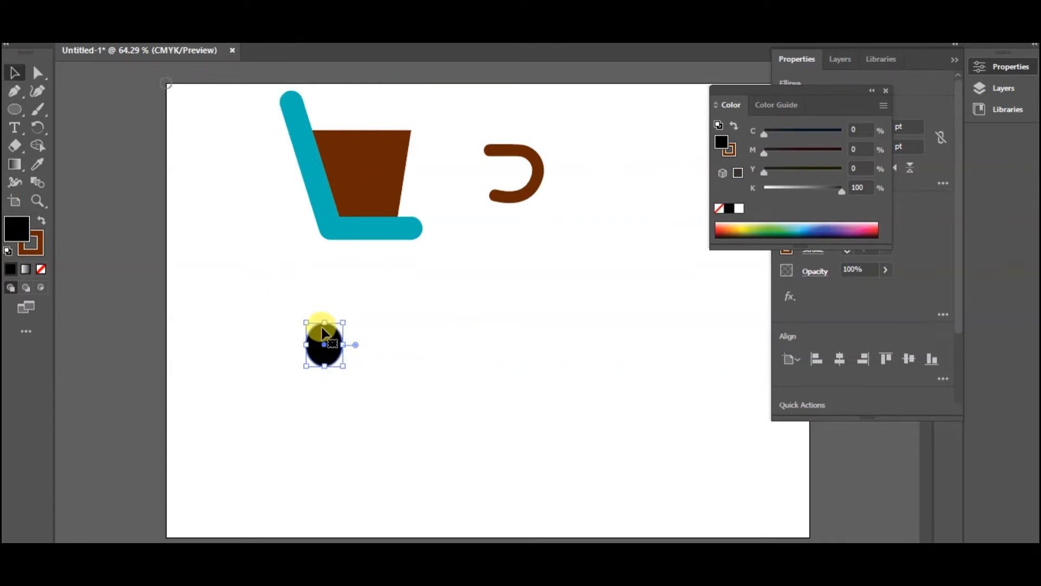
drag(337, 360, 411, 360)
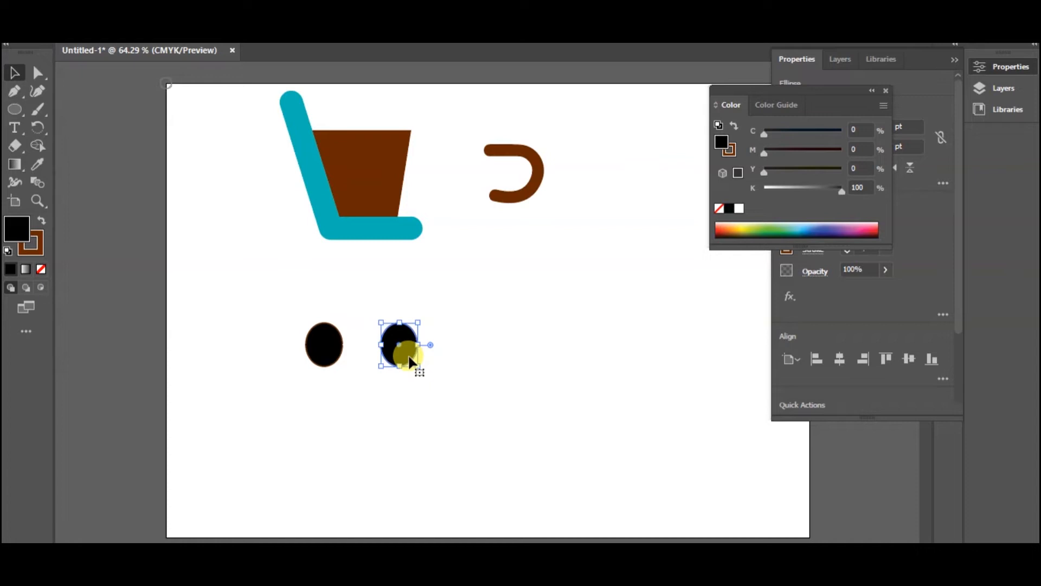
Step: Draw a small circle below the left eye with a pink fill and no stroke
drag(14, 109, 67, 128)
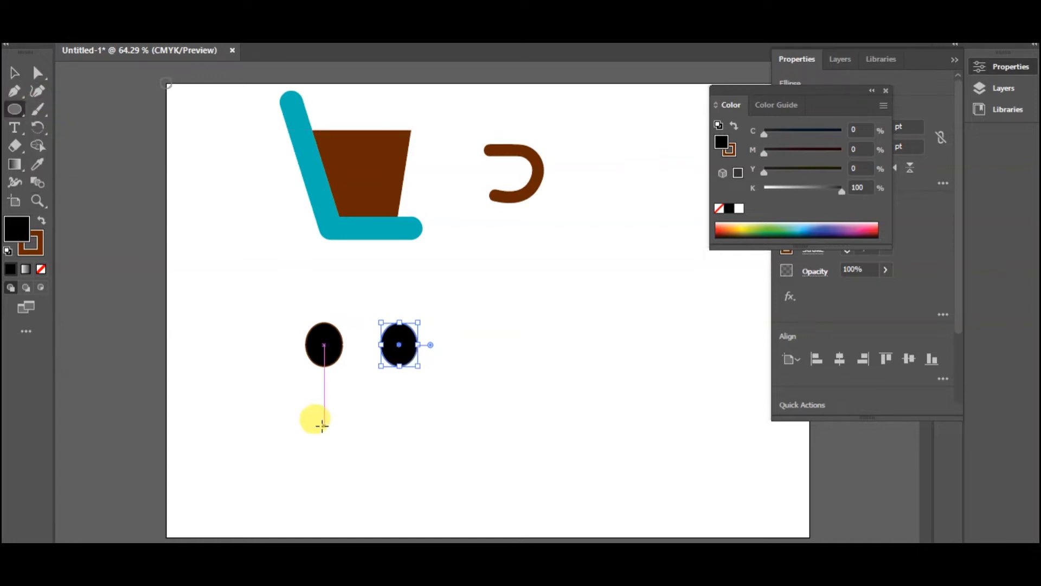
drag(332, 400, 337, 404)
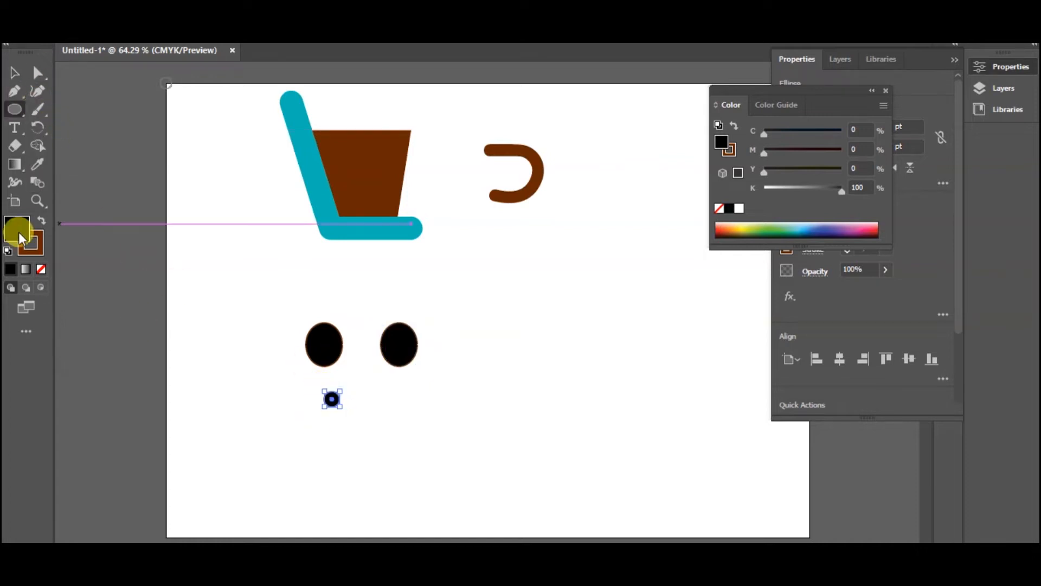
double_click(17, 228)
click(418, 204)
click(685, 205)
click(32, 245)
click(41, 269)
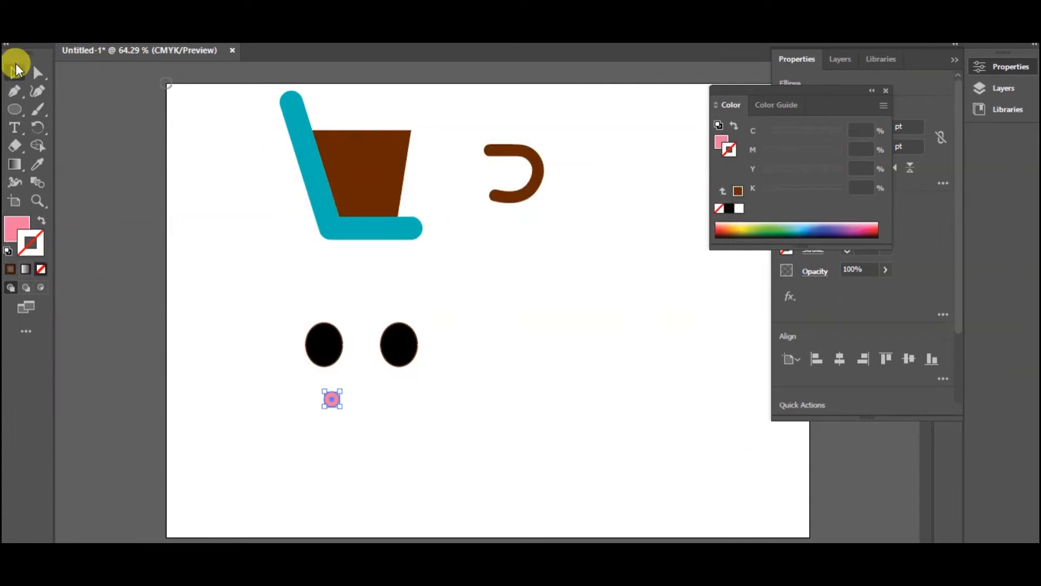
Step: Place the pink circle on the left eye's lower-left edge and a copy on the right eye's lower-right edge
click(444, 456)
drag(332, 400, 310, 362)
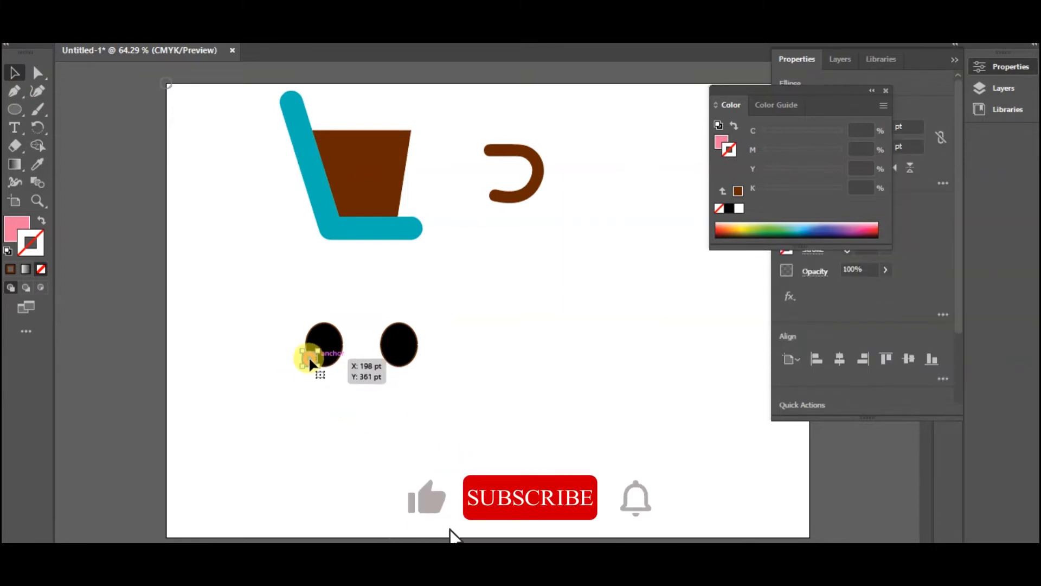
drag(308, 356, 412, 358)
drag(310, 358, 309, 355)
click(426, 400)
click(310, 358)
click(376, 416)
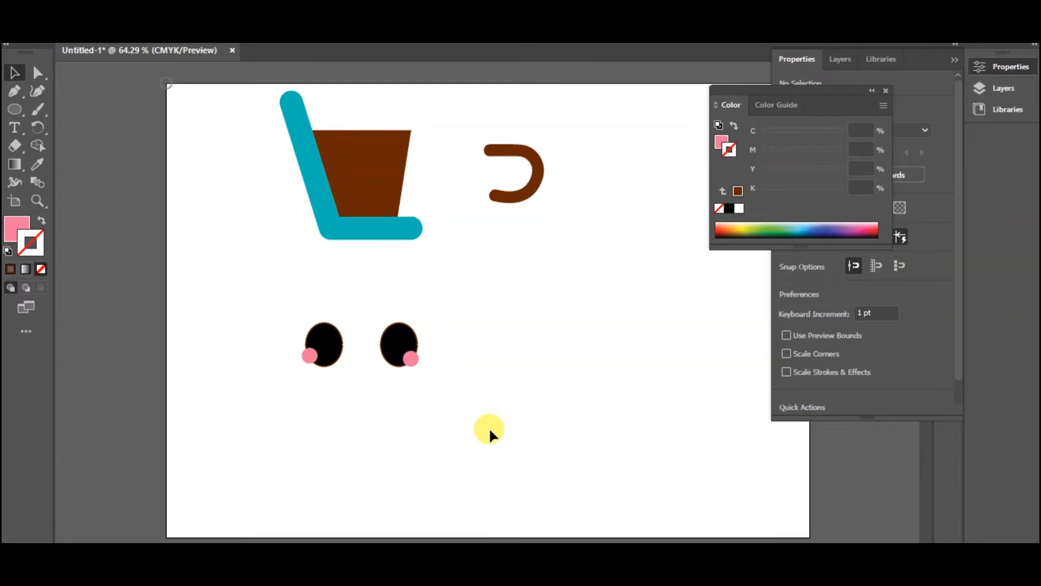
Step: Draw a small arch about 34 by 12 pt beside the eyes, with no fill and an off-white stroke
key(p)
click(478, 323)
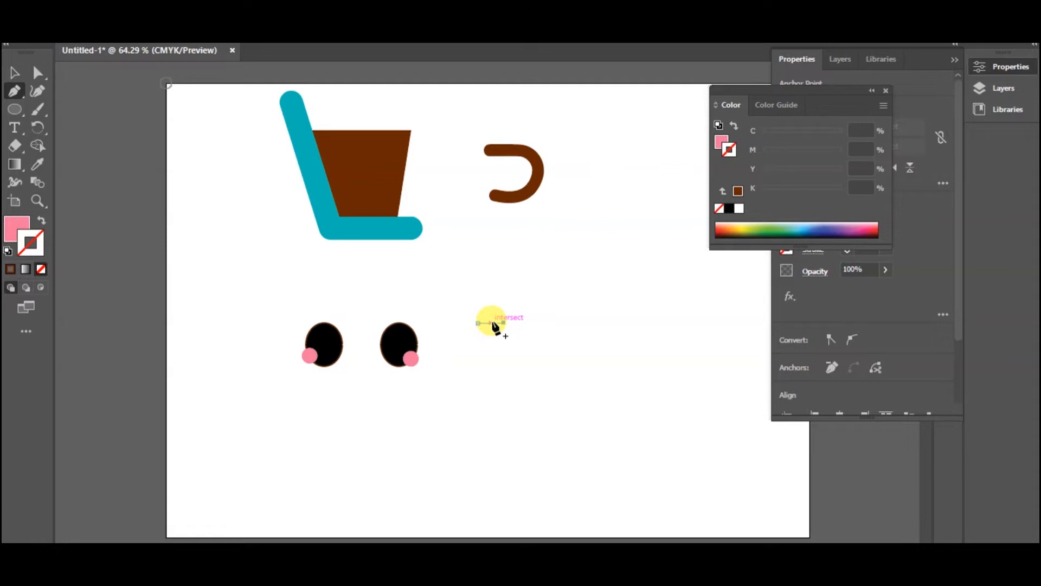
key(ctrl+z)
key(ctrl+z)
click(483, 333)
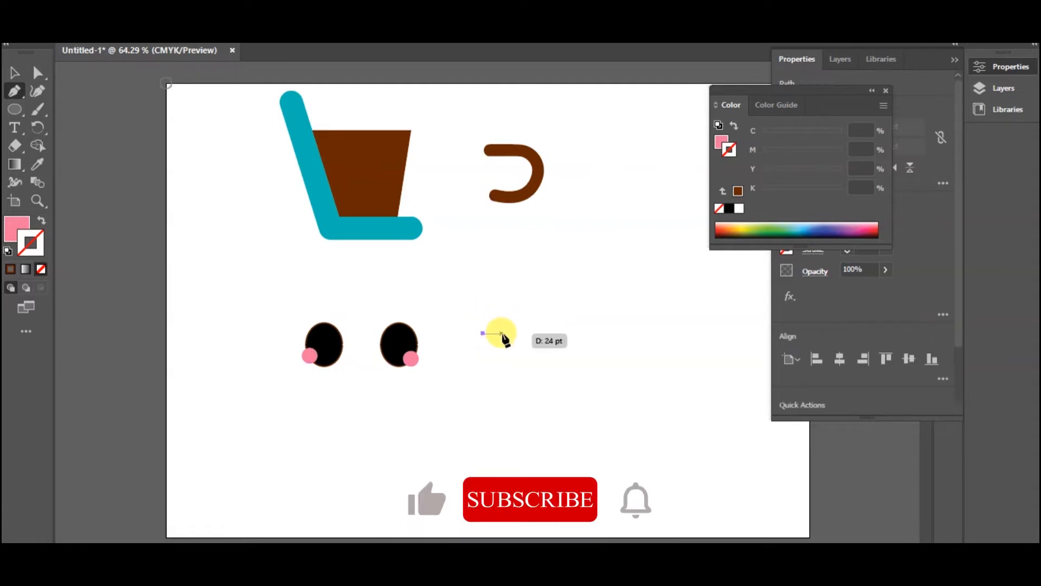
drag(509, 333, 524, 354)
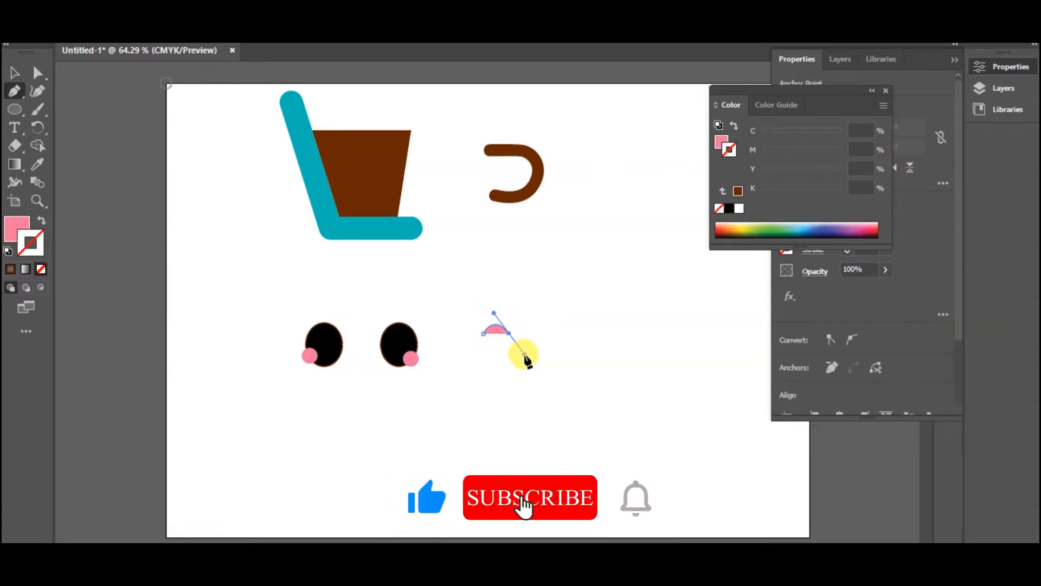
click(41, 269)
double_click(41, 249)
click(662, 204)
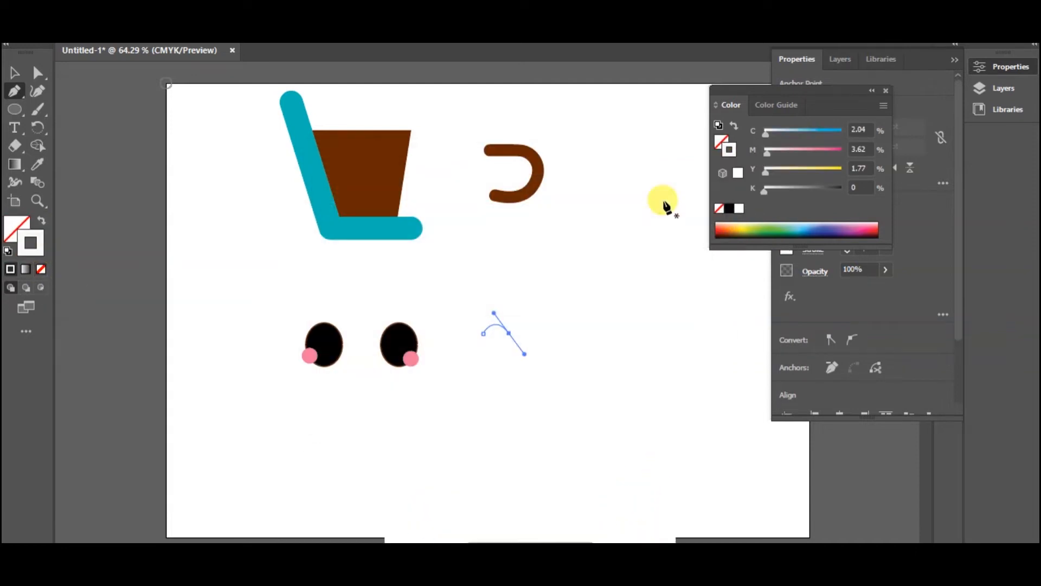
Step: Try a 4 pt stroke weight on the small arch and undo it
click(886, 248)
click(893, 287)
key(v)
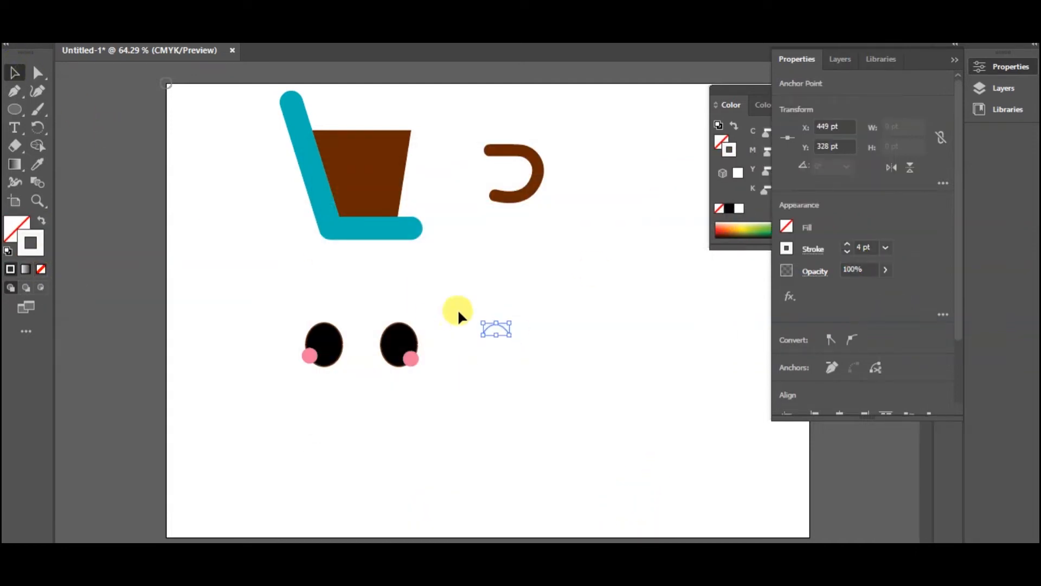
click(503, 332)
key(ctrl+z)
key(ctrl+z)
Step: Move the off-white arch left and down onto the right eye
click(502, 354)
click(487, 327)
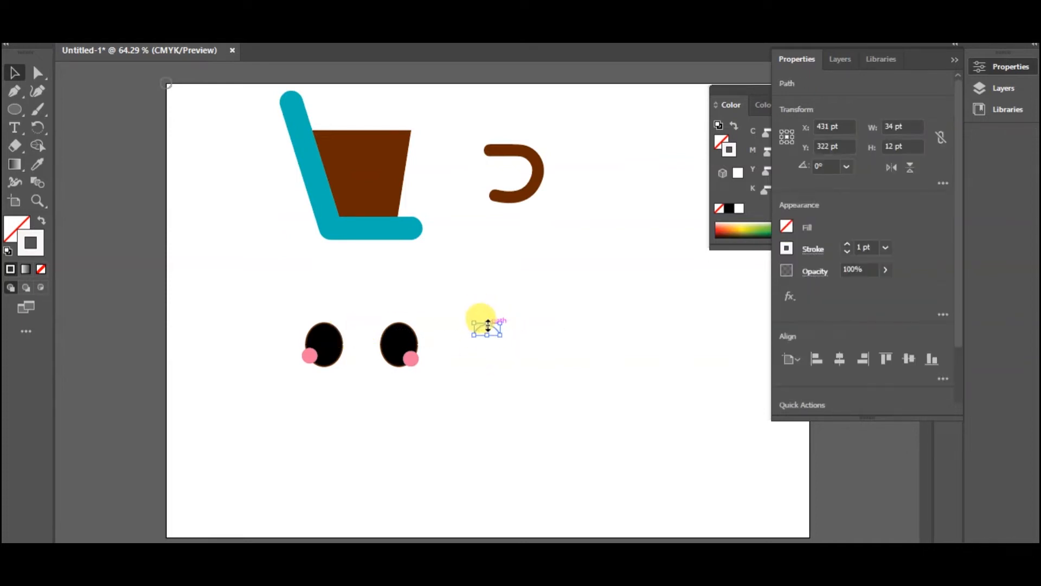
key(shift+Left)
key(shift+Left)
key(shift+Left)
key(shift+Left)
key(shift+Left)
key(shift+Left)
key(shift+Left)
key(shift+Left)
key(shift+Left)
key(shift+Left)
key(shift+Left)
key(shift+Left)
key(Down)
key(Down)
key(Down)
key(Down)
key(Down)
key(Down)
key(Down)
key(Down)
key(Down)
key(Down)
key(Left)
key(Left)
key(Left)
key(Left)
Step: Shrink the arch to about 28 by 10.5 pt and centre it in the right eye's upper half
click(486, 323)
click(412, 342)
drag(386, 343, 393, 343)
key(Left)
key(Left)
key(Left)
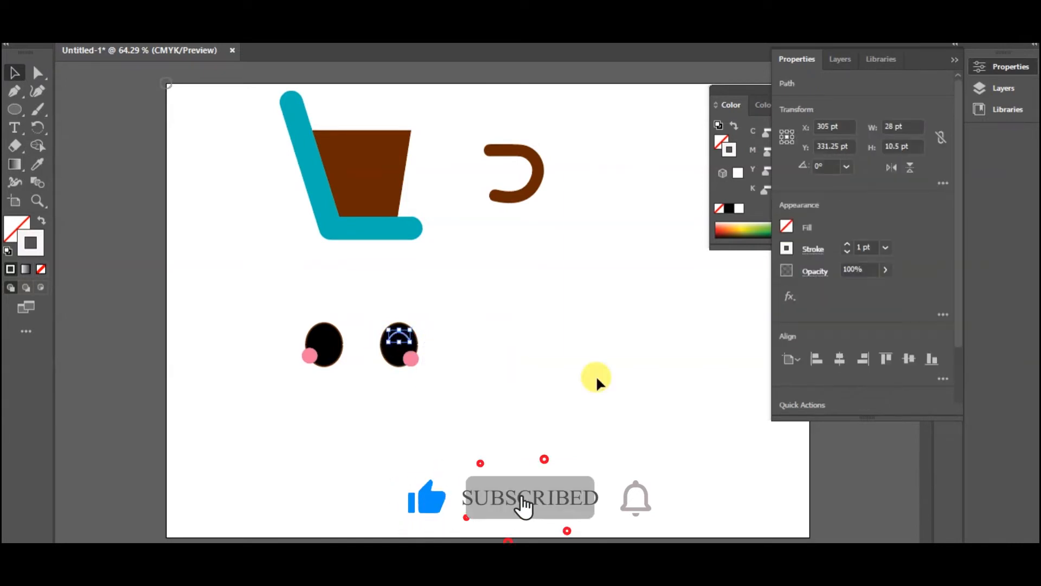
Step: Try the 15 pt. Round brush on the arch, and give it a plain 4 pt stroke instead
click(339, 36)
click(407, 297)
click(435, 139)
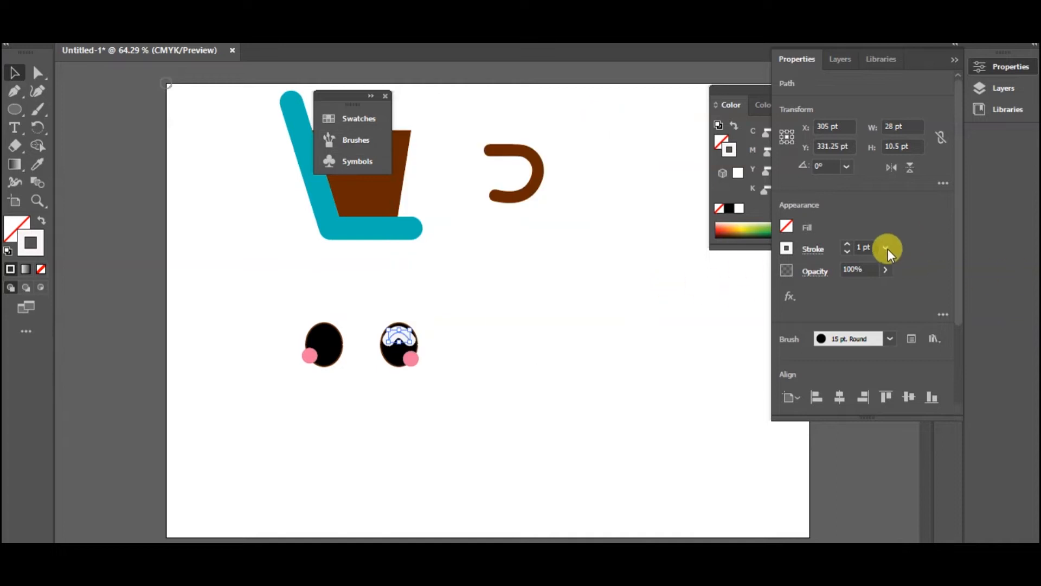
click(888, 249)
click(930, 181)
click(886, 248)
click(903, 313)
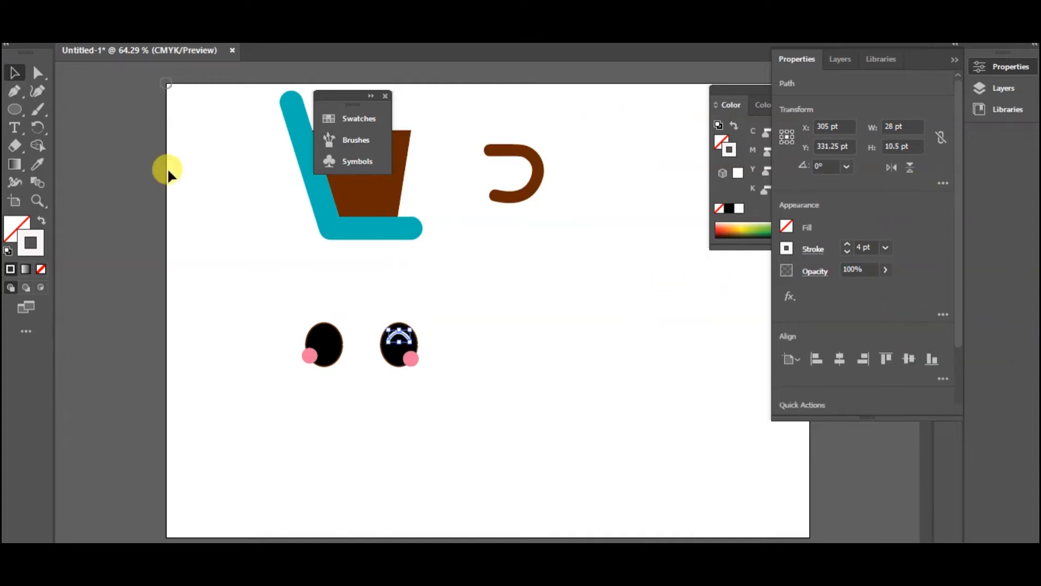
Step: Lower the arch slightly within the right eye and place a copy at the matching spot in the left eye
click(264, 245)
drag(394, 336, 397, 341)
key(super)
key(super)
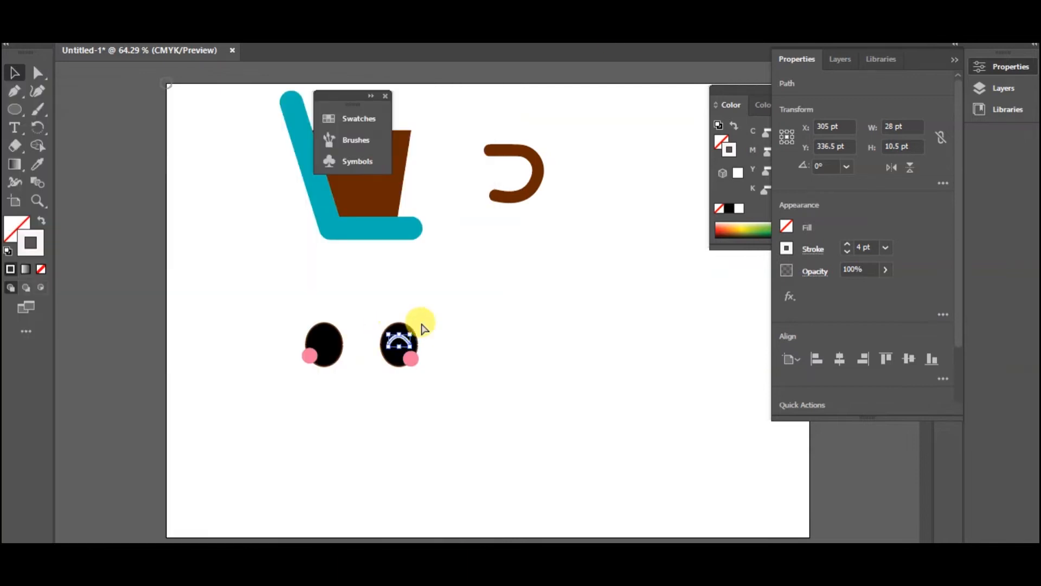
key(ctrl+1)
drag(498, 311, 382, 310)
click(440, 377)
key(ctrl+z)
drag(489, 309, 373, 310)
click(574, 410)
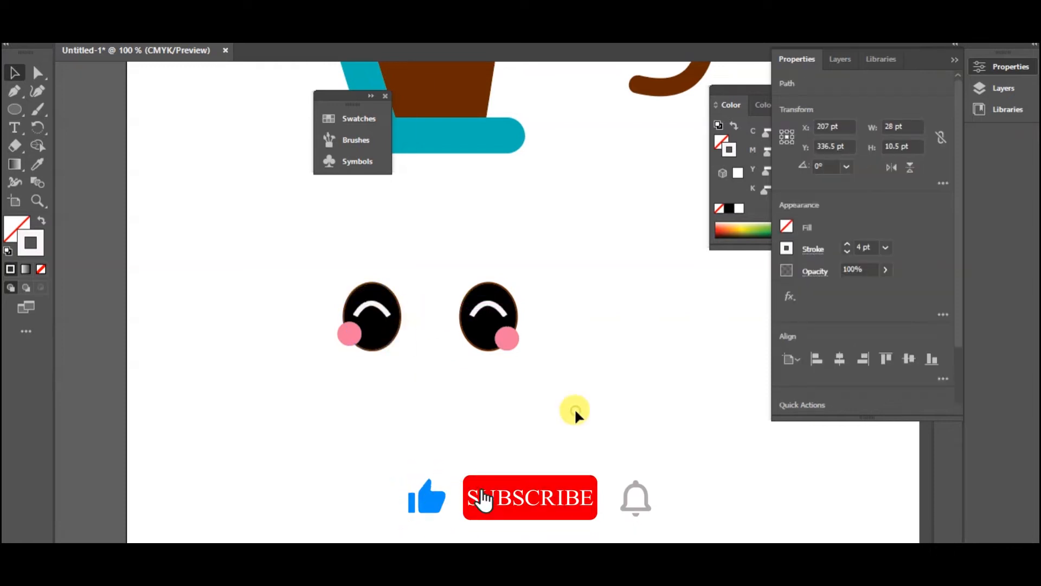
Step: Replace the right eye's pink circle with a copy of the left one, making both smaller and slightly lower
click(348, 335)
click(507, 341)
key(Delete)
drag(346, 336, 512, 343)
click(557, 298)
drag(557, 276, 242, 447)
click(189, 365)
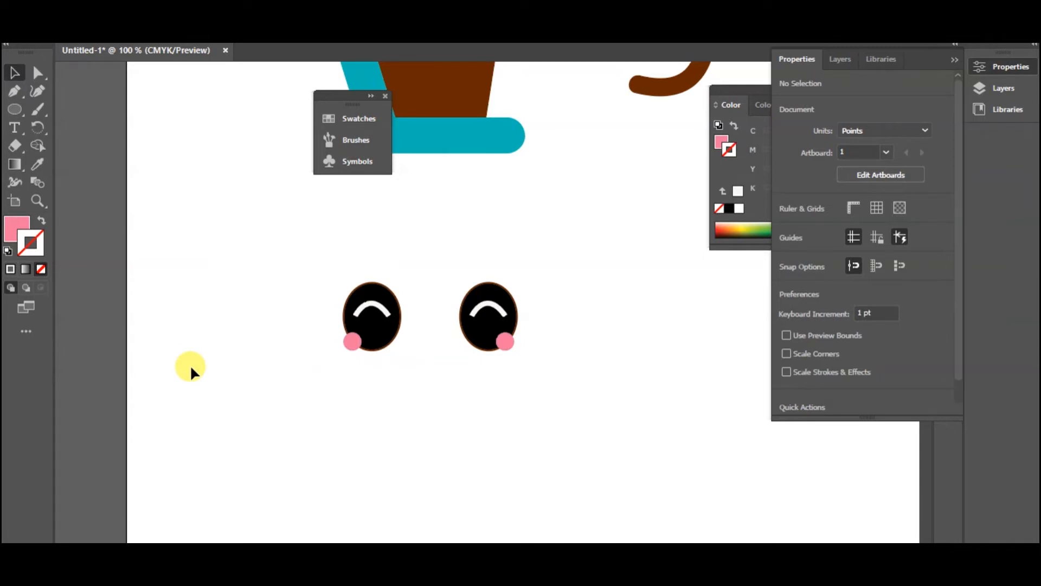
Step: Draw a three-sided pink polygon below and between the eyes with the Polygon tool
click(21, 110)
click(90, 142)
drag(419, 361, 429, 369)
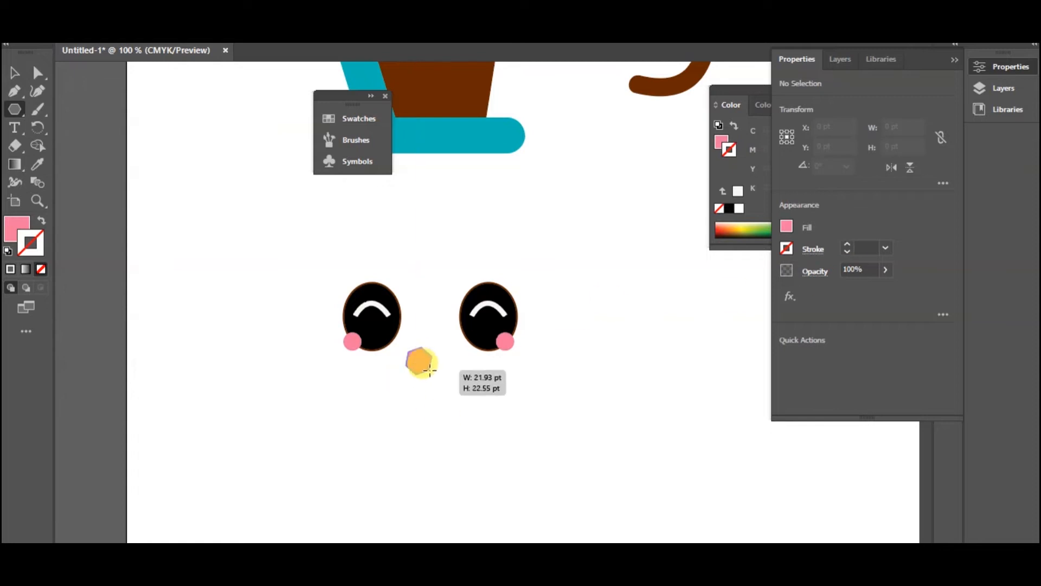
click(430, 366)
text(3)
click(490, 328)
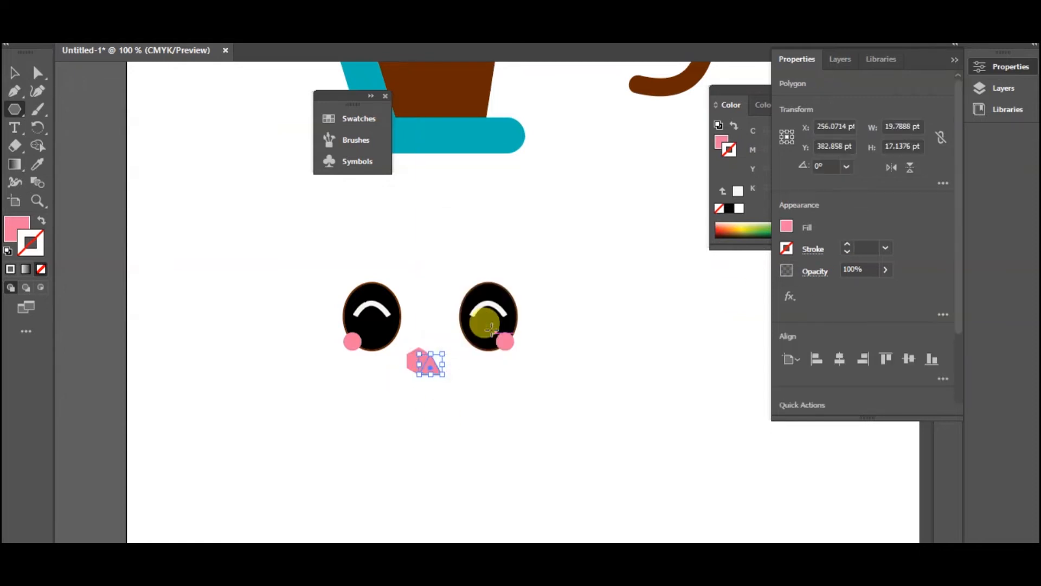
Step: Delete the stray pink hexagon and move the triangle up between the eyes
click(13, 74)
click(410, 362)
key(Delete)
drag(440, 373, 441, 352)
Step: Replace the right eye's pink circle with a copy placed level with the left one
click(507, 340)
drag(352, 340, 507, 340)
Step: Give the triangle a black fill and a black stroke
click(429, 344)
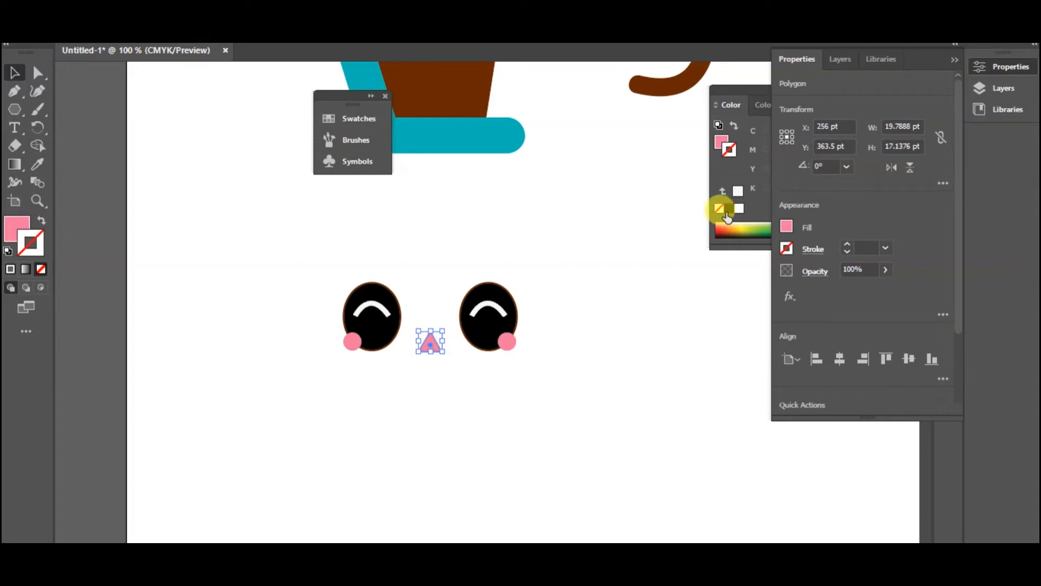
click(727, 211)
click(18, 225)
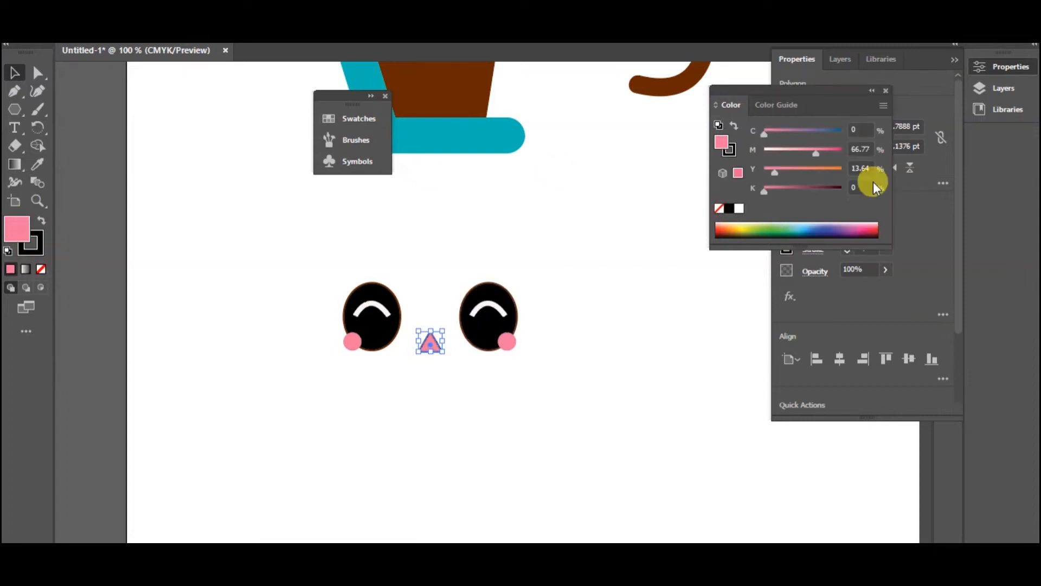
click(729, 209)
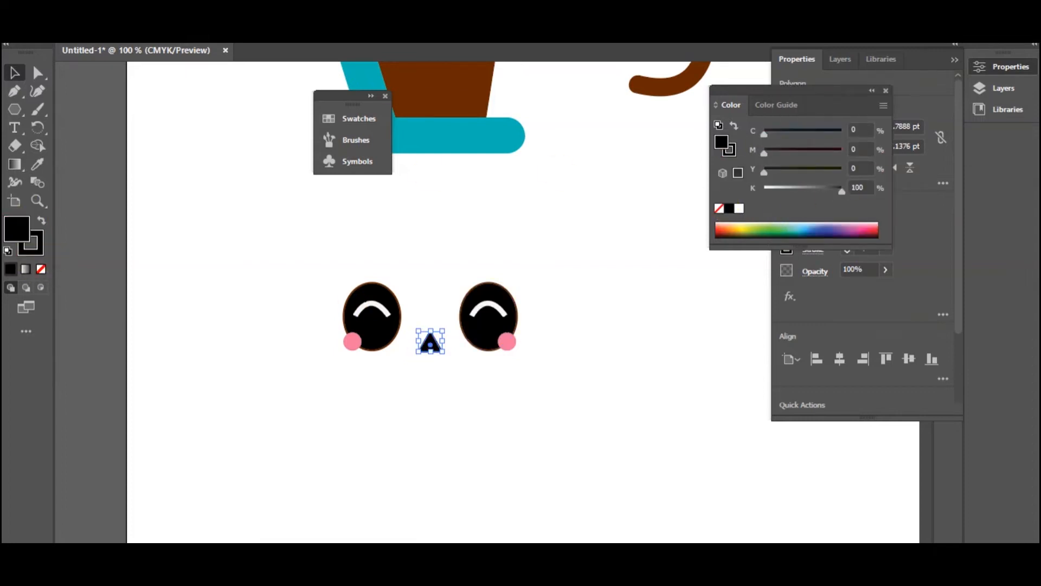
click(440, 384)
Step: Turn the black triangle upside down so it points downward as a nose
click(433, 345)
drag(448, 340, 399, 353)
click(532, 383)
drag(515, 346, 515, 346)
Step: Place an upside-down copy of the left eye's arch below the nose and make its stroke black
mouse_move(372, 311)
mouse_down()
mouse_move(417, 401)
mouse_move(381, 417)
mouse_up()
click(33, 250)
click(729, 208)
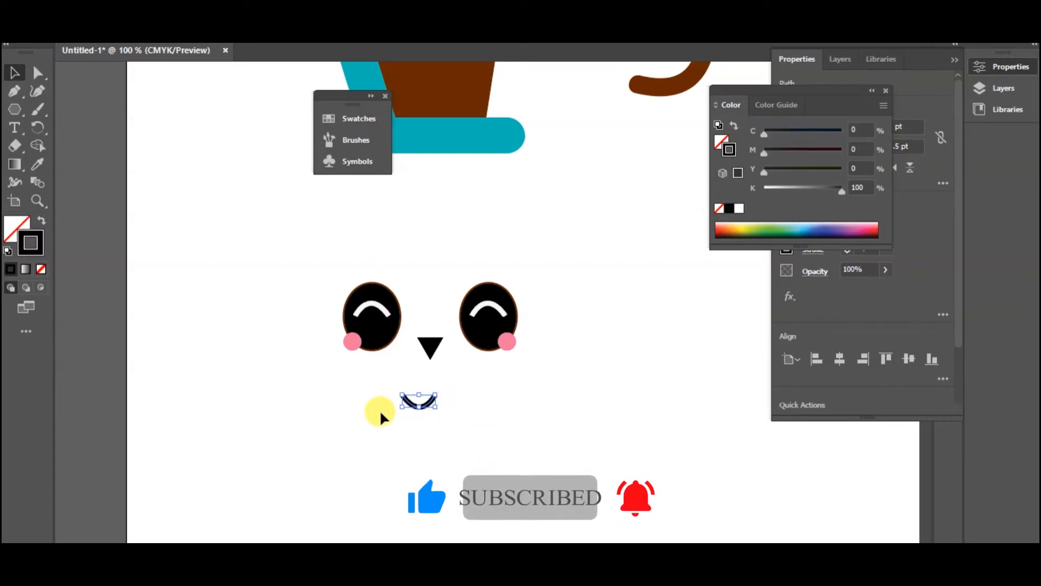
Step: Shrink the black mouth curve and position its right end under the tip of the nose
key(ctrl+equal)
key(ctrl+equal)
drag(516, 318, 505, 232)
click(512, 228)
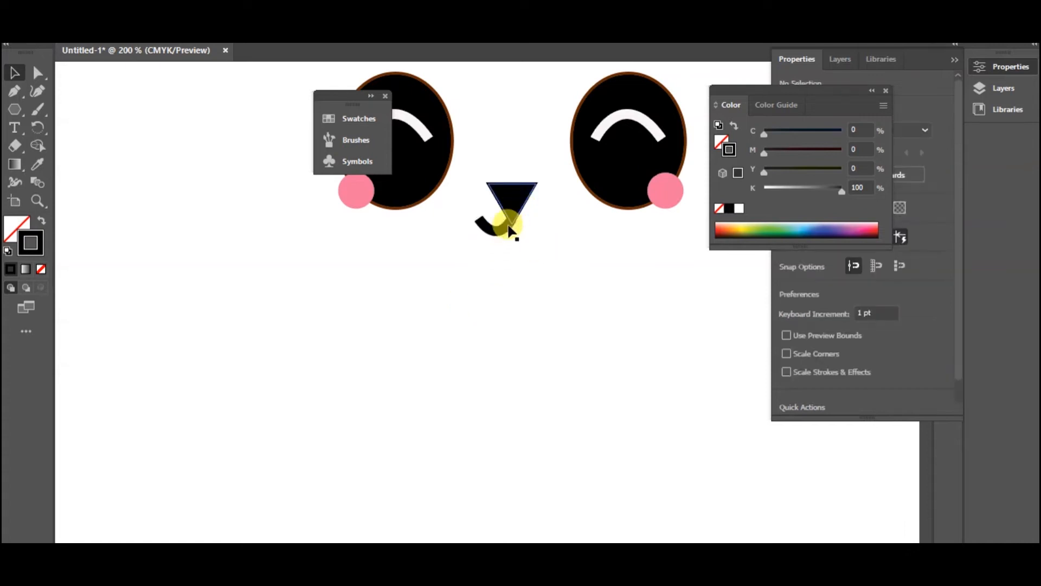
Step: Round the corners of the black triangle nose
click(511, 226)
click(504, 233)
drag(503, 238, 514, 206)
click(520, 205)
Step: Make a mirrored copy of the mouth curve and place it on the right side of the nose tip
click(522, 224)
click(512, 235)
right_click(509, 230)
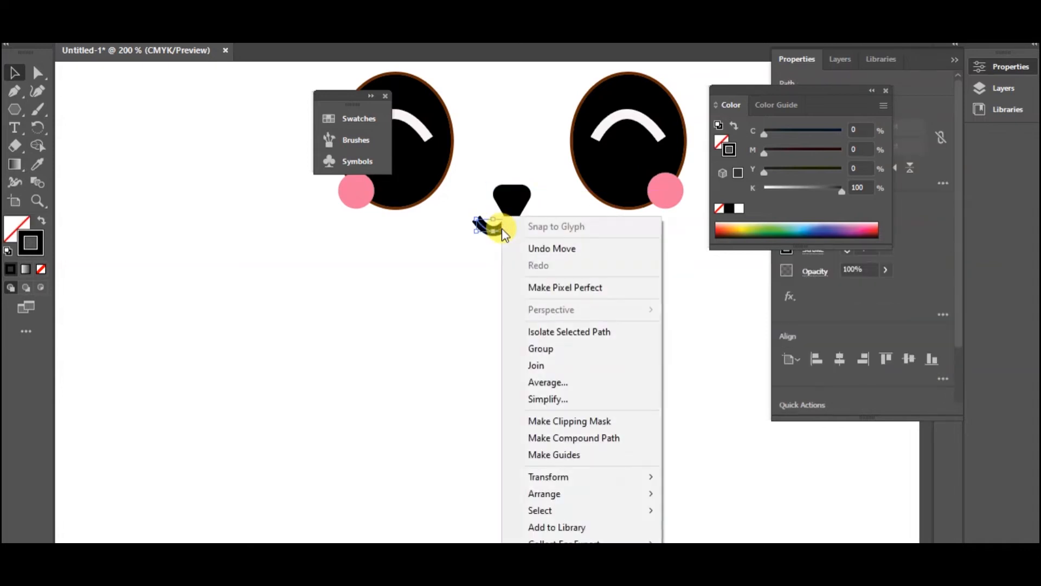
mouse_move(614, 477)
click(780, 401)
click(254, 397)
drag(499, 221, 539, 223)
click(571, 305)
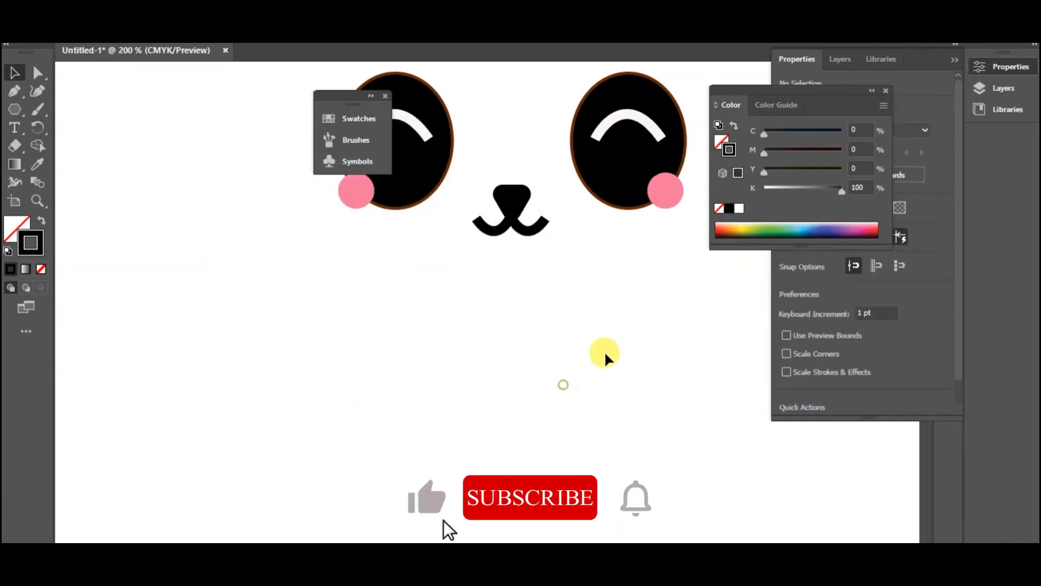
Step: Nudge the right eye's pink circle slightly down and inward
key(ctrl+minus)
key(ctrl+minus)
key(ctrl+minus)
key(ctrl+minus)
click(15, 72)
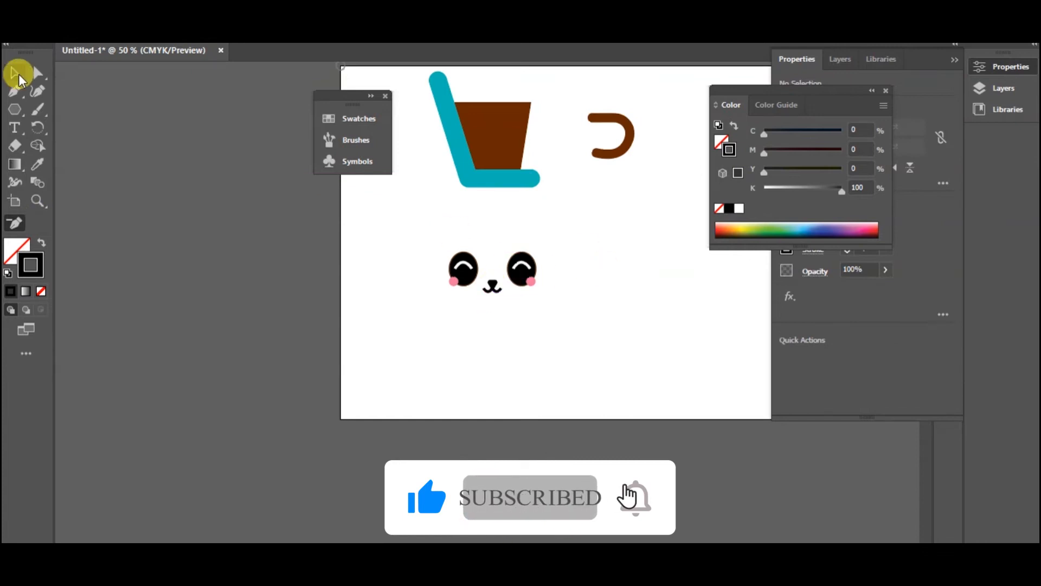
click(531, 282)
click(575, 307)
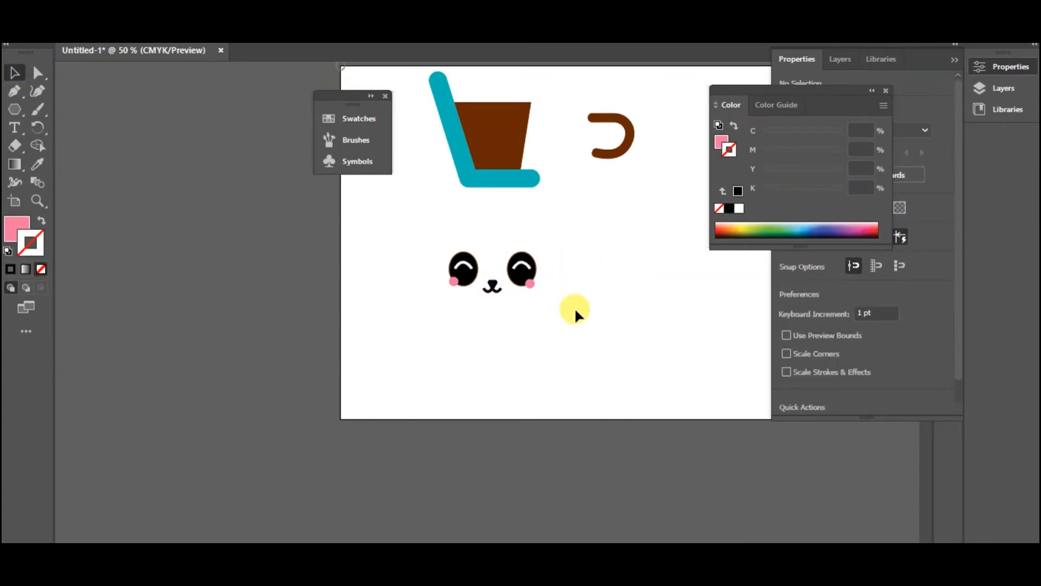
drag(568, 239, 412, 347)
click(597, 343)
key(ctrl+0)
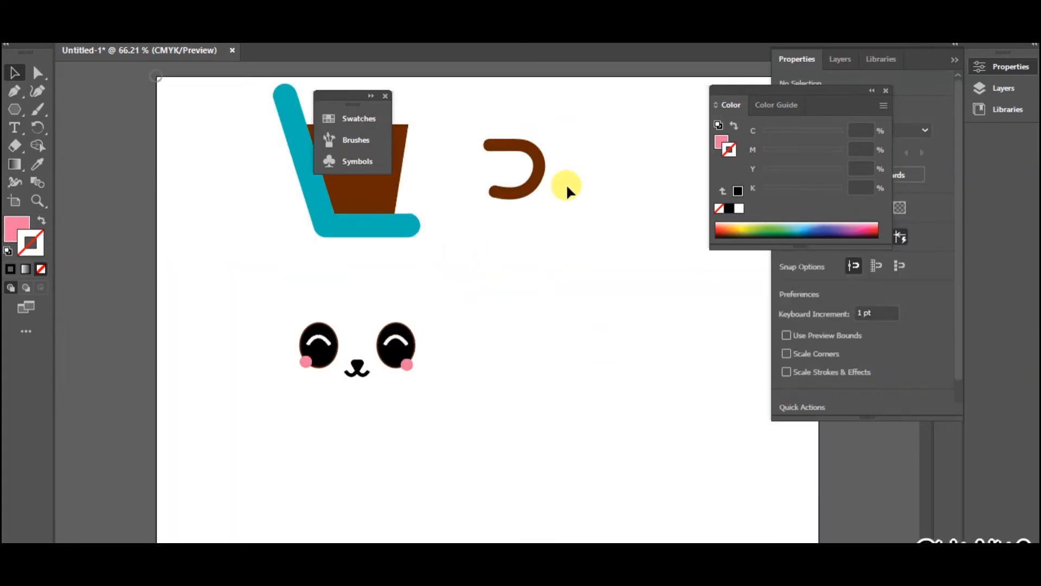
Step: Revolve the grouped teal stroke and brown body 360° in 3D from the right edge, and shift the cup slightly down and to the left
click(383, 96)
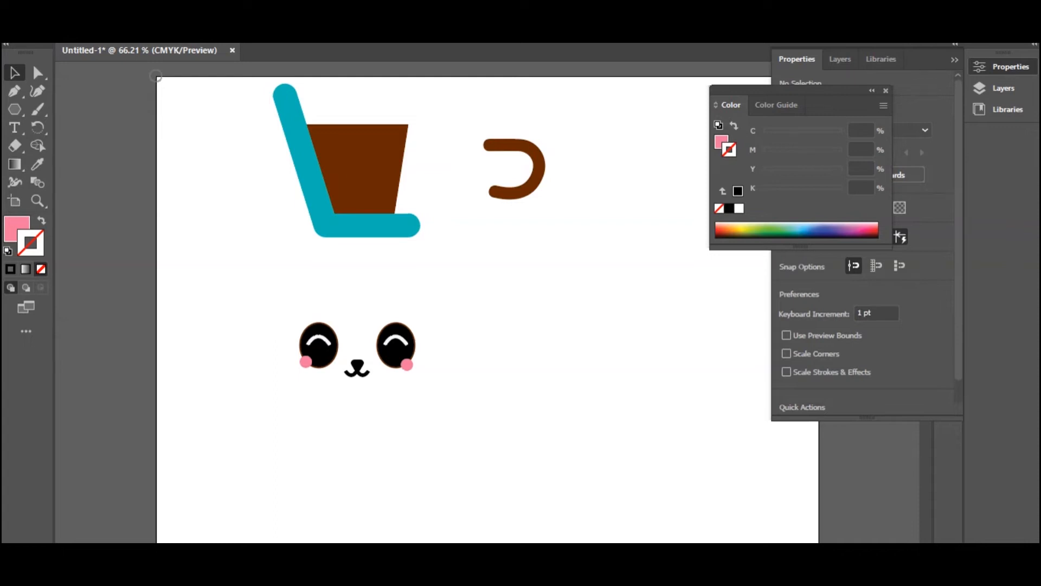
drag(261, 87, 432, 232)
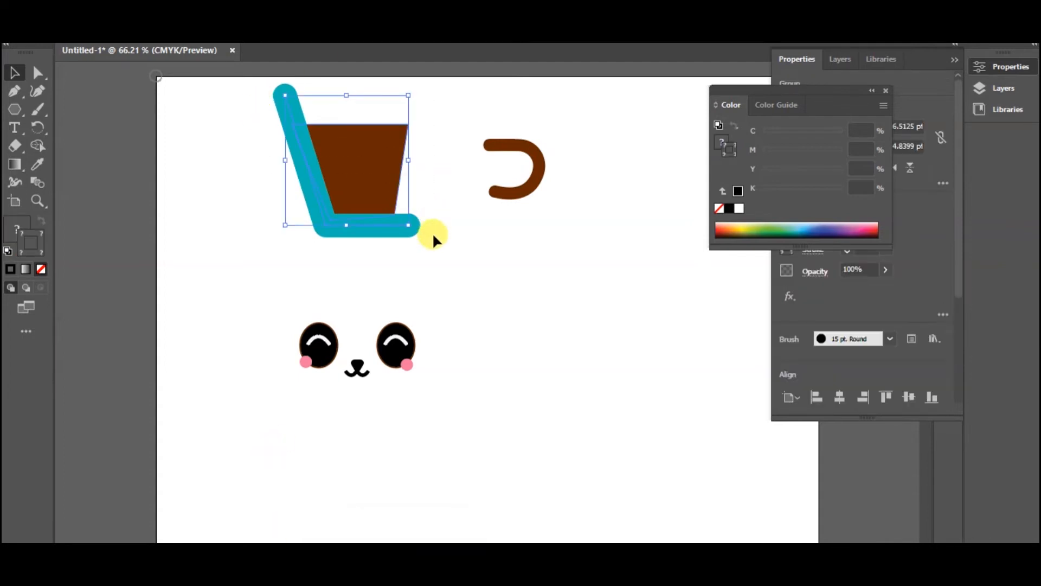
click(342, 32)
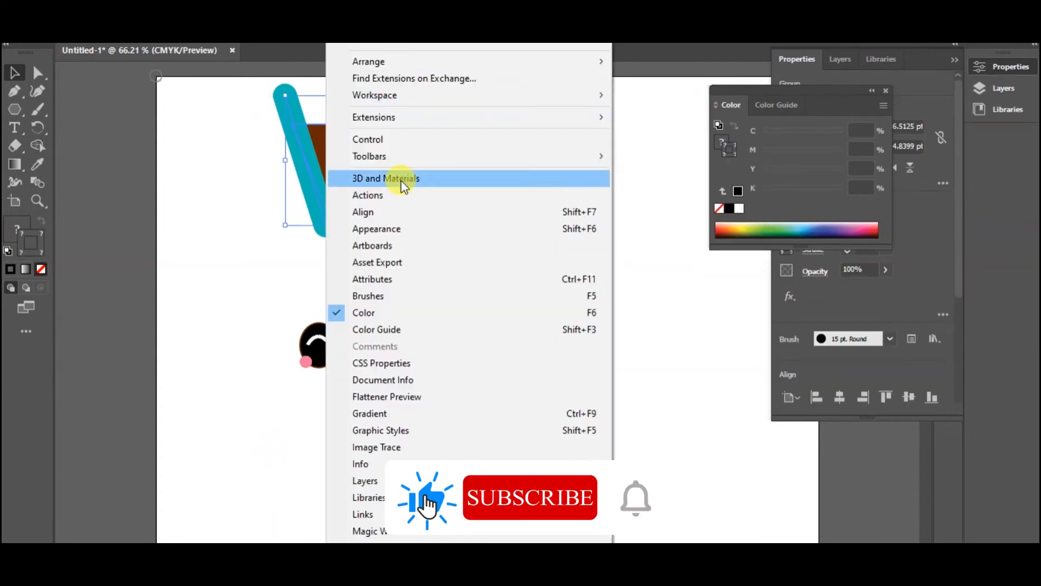
click(401, 180)
click(955, 44)
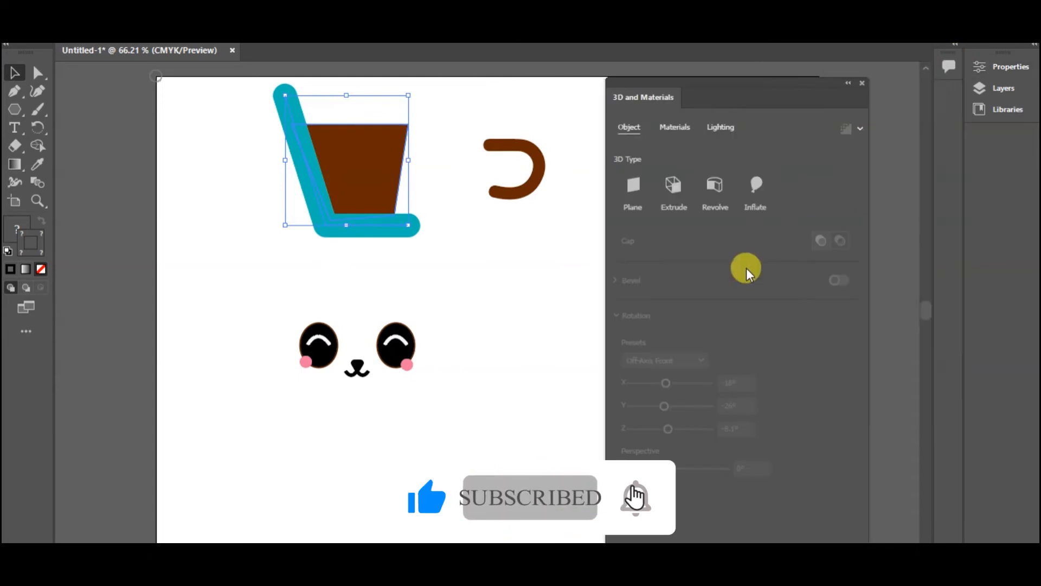
click(713, 189)
click(658, 332)
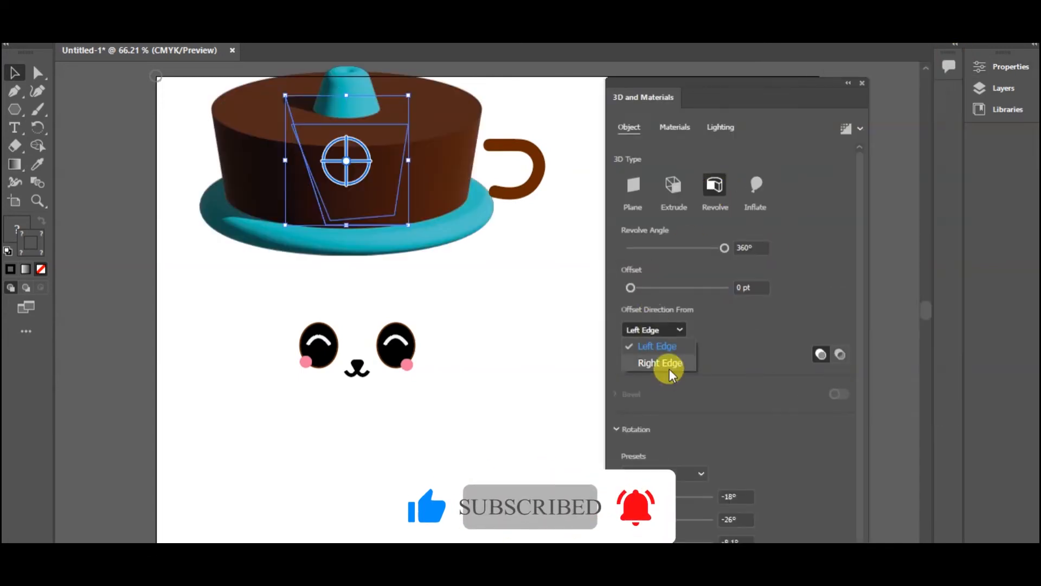
click(669, 368)
drag(377, 200, 360, 240)
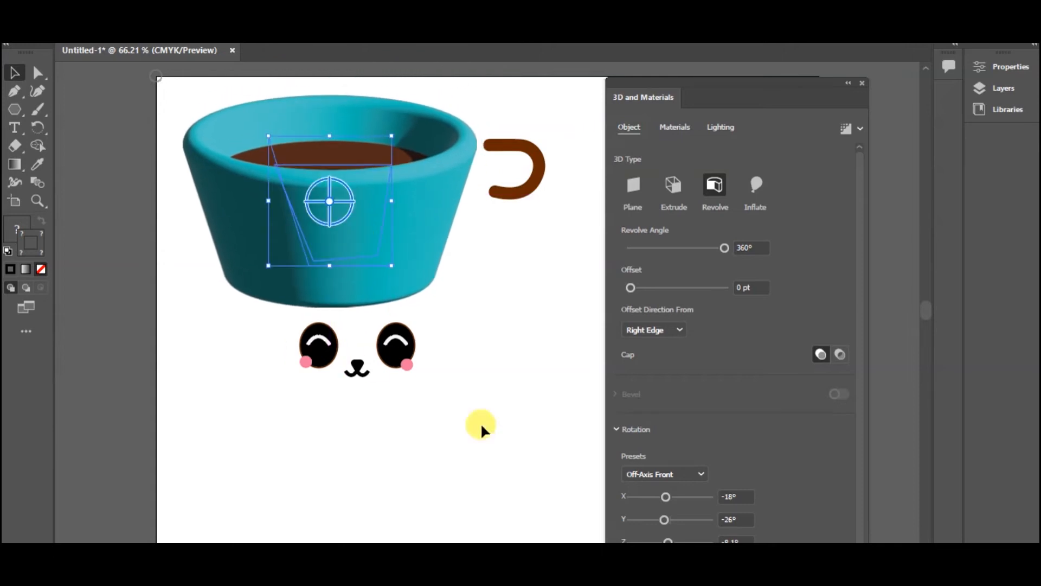
mouse_move(629, 288)
mouse_down()
mouse_move(646, 291)
mouse_move(629, 291)
mouse_up()
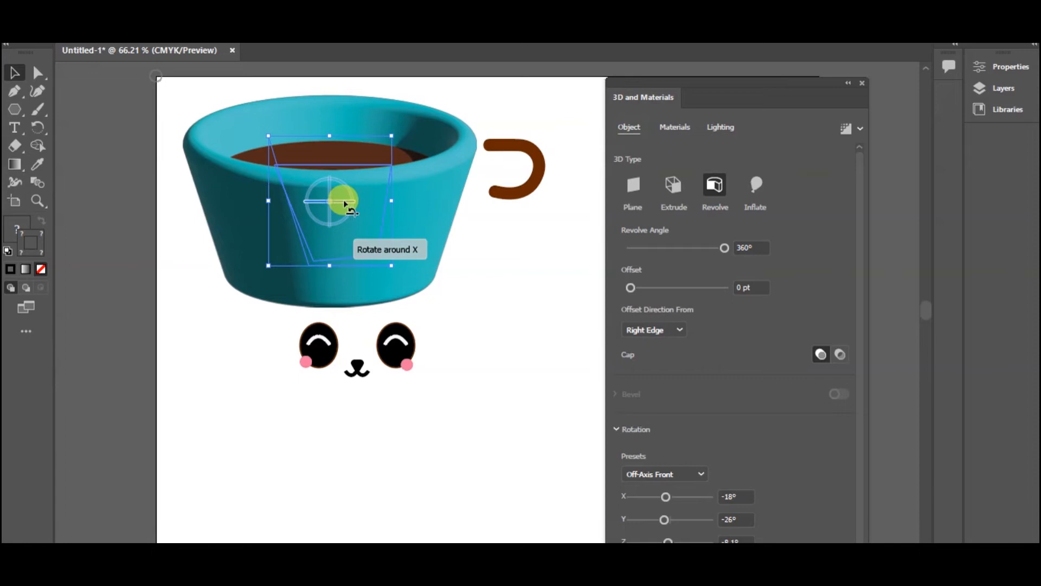
mouse_move(724, 247)
mouse_down()
mouse_move(711, 249)
mouse_move(730, 249)
mouse_up()
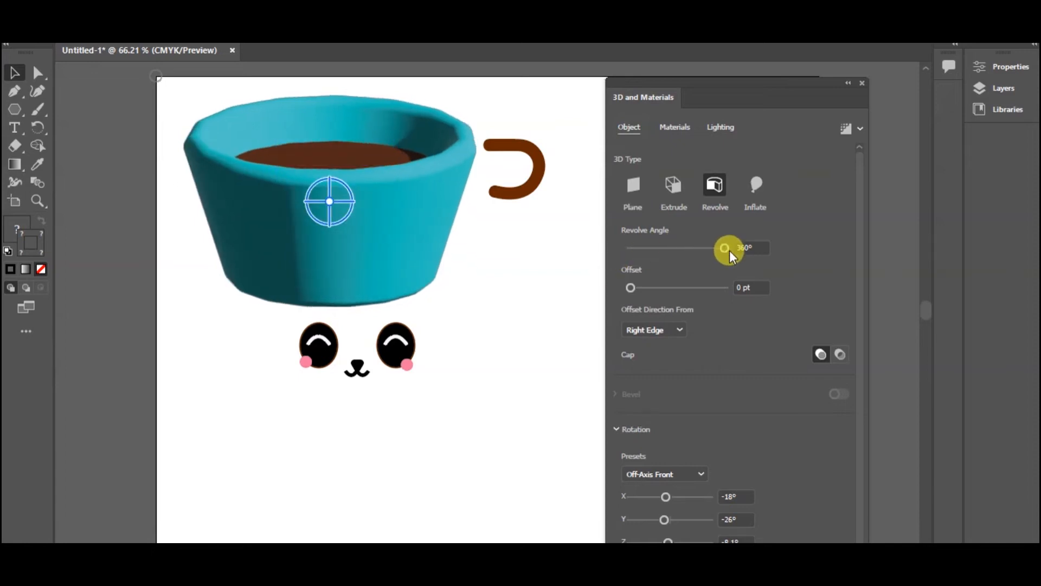
click(696, 472)
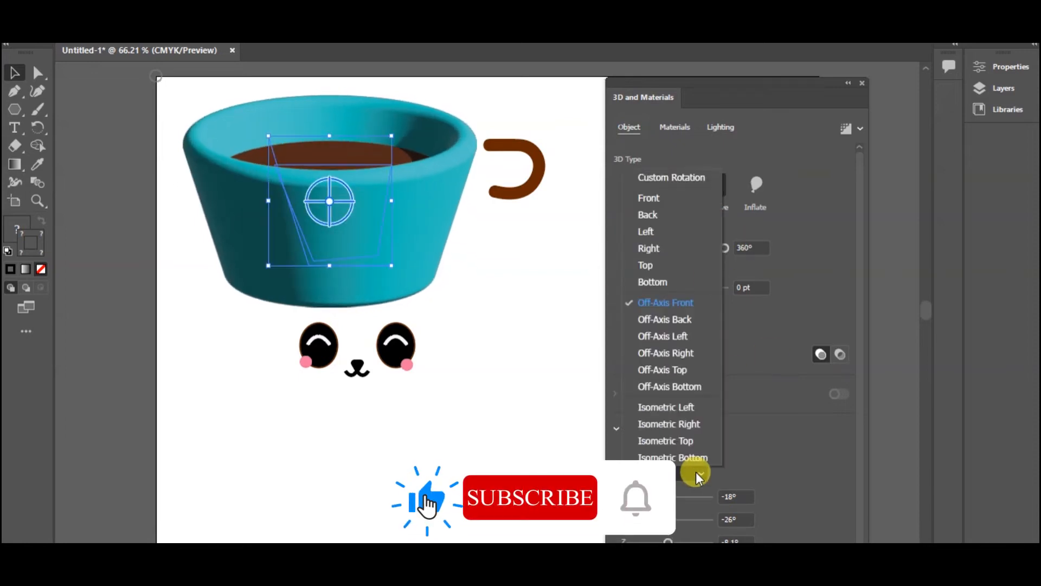
click(821, 243)
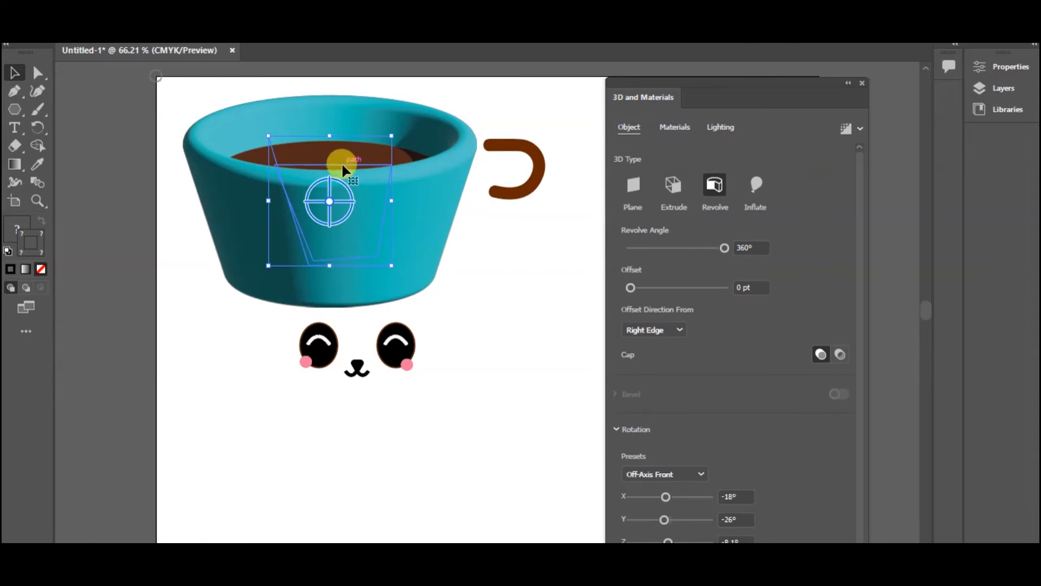
Step: Nudge the 3D cup slightly down and tilt it forward to about 154° X, -150° Y and 168° Z, showing more coffee surface
drag(343, 150, 342, 156)
drag(339, 237, 346, 172)
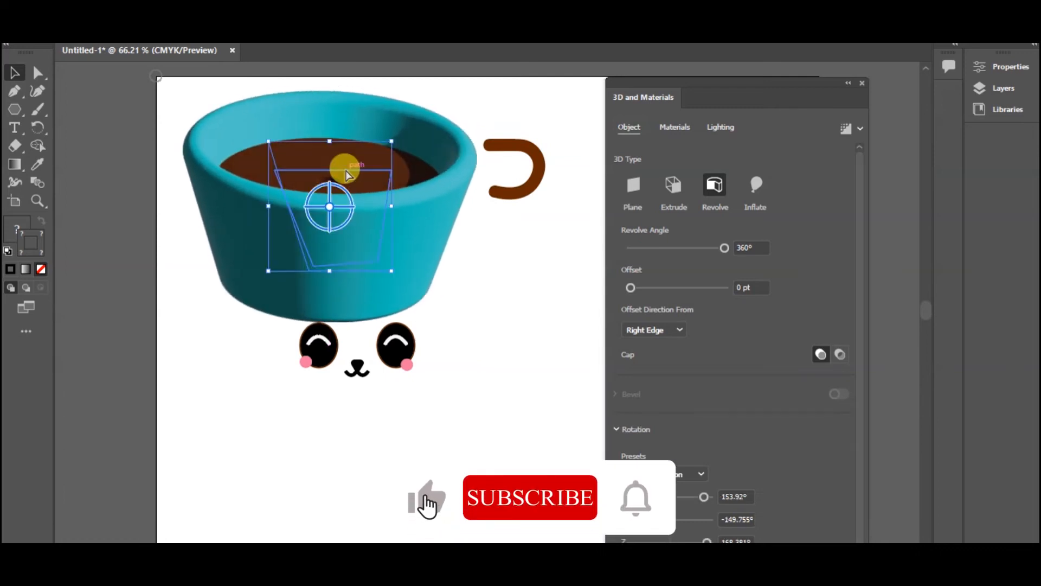